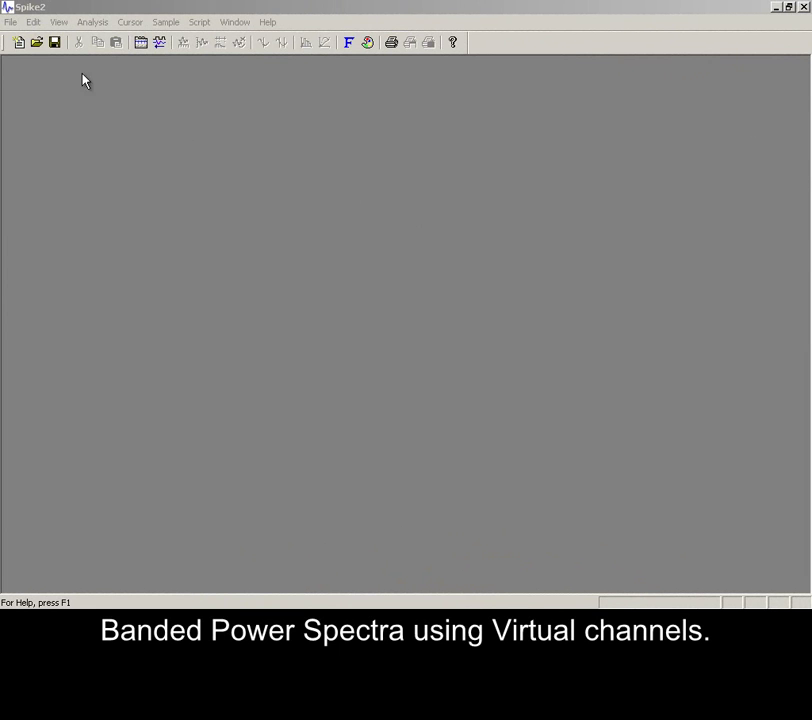
Open EEG Waveform.smr from the File menu's recent files list.
left_click(11, 22)
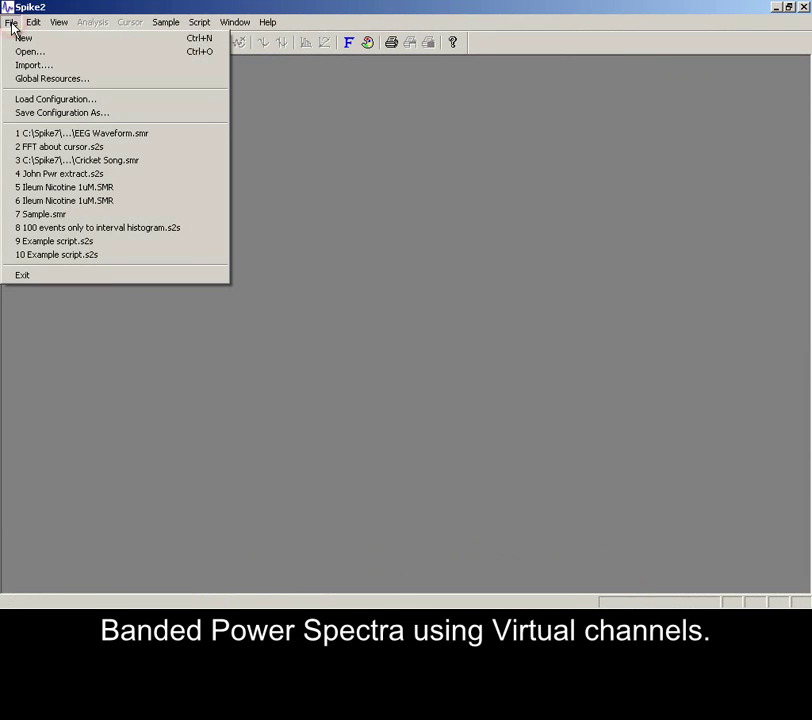
left_click(47, 135)
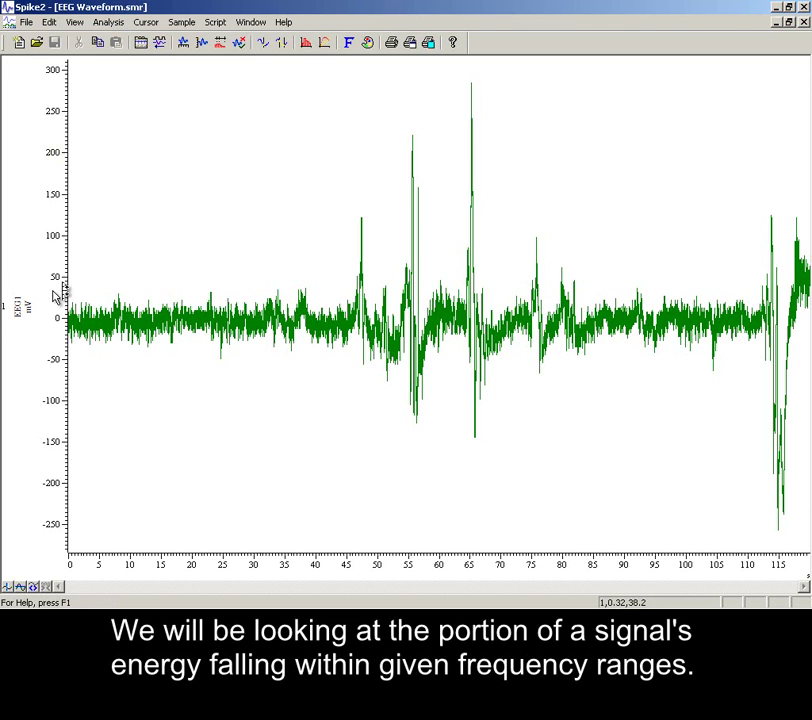
left_click(18, 310)
double_click(18, 310)
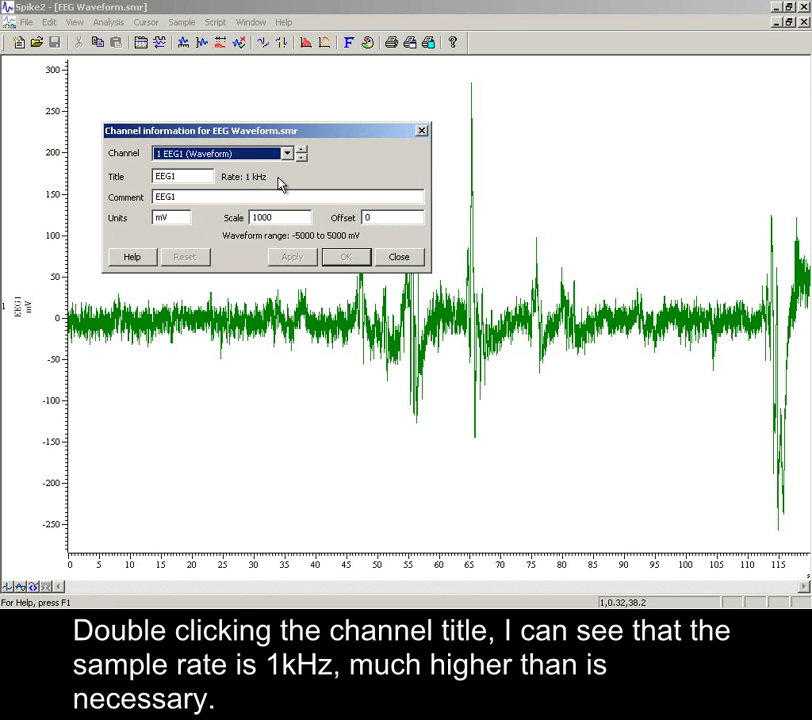
left_click(404, 257)
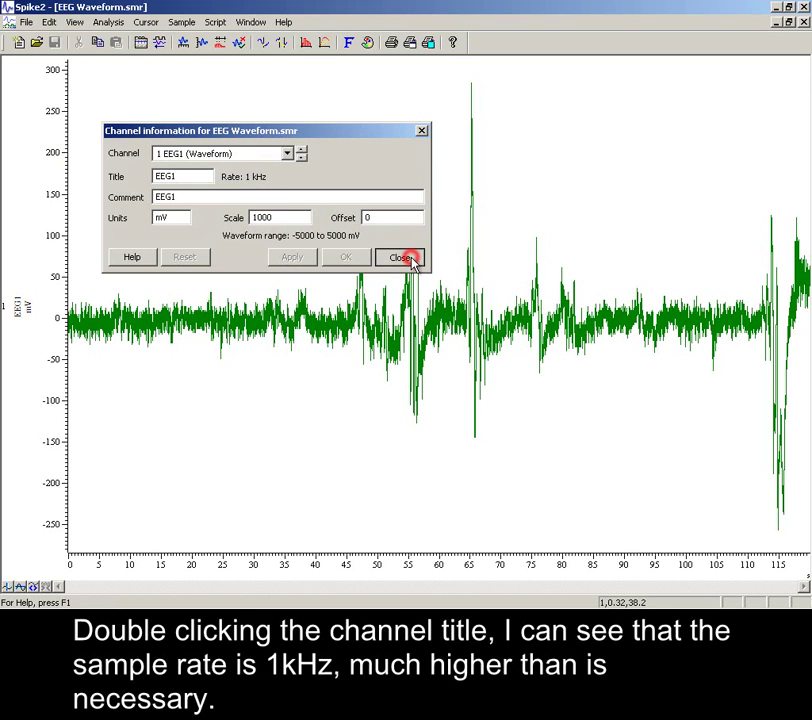
Add a Down sample process of one point in 10 to EEG1 and confirm its 100 Hz rate.
right_click(410, 258)
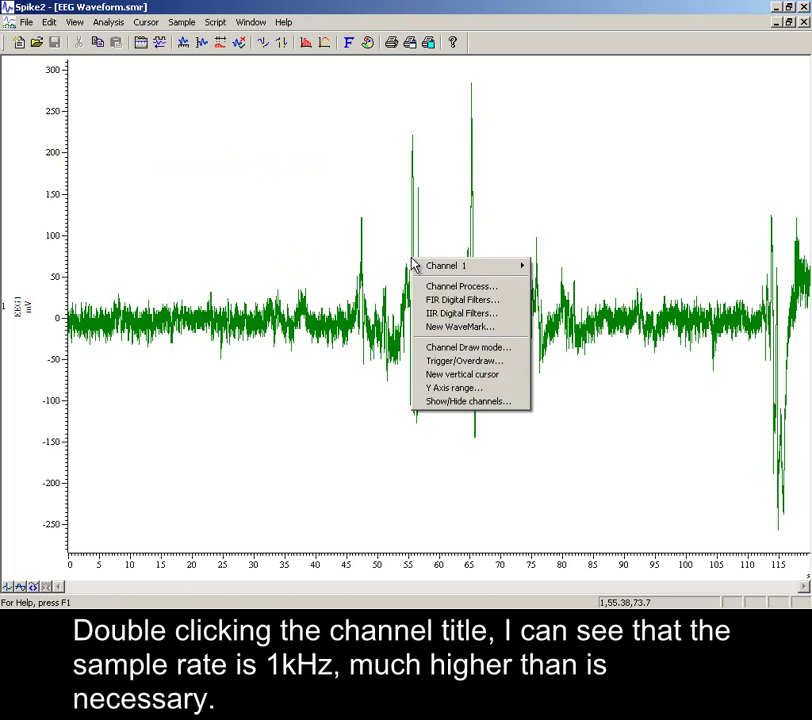
left_click(420, 286)
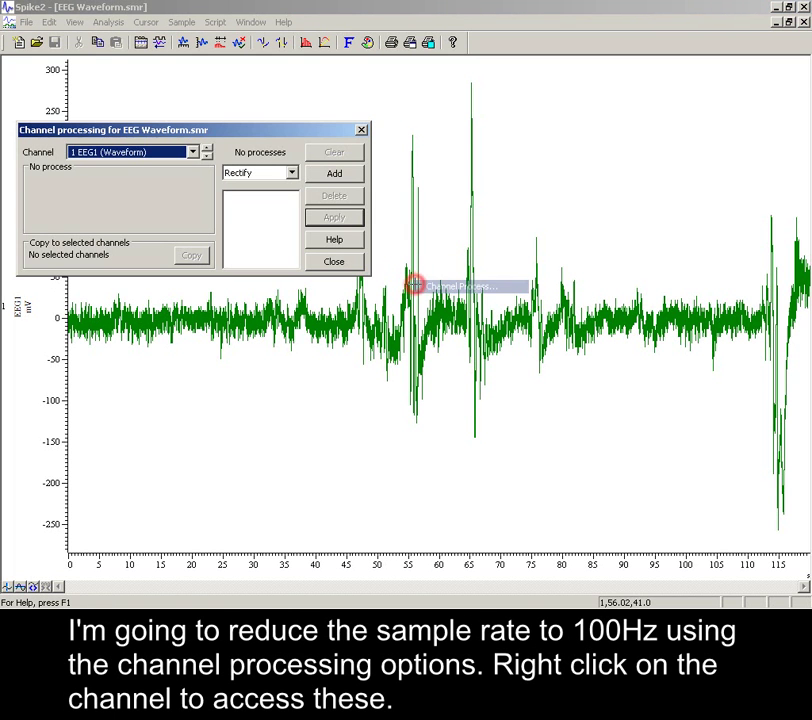
left_click(291, 173)
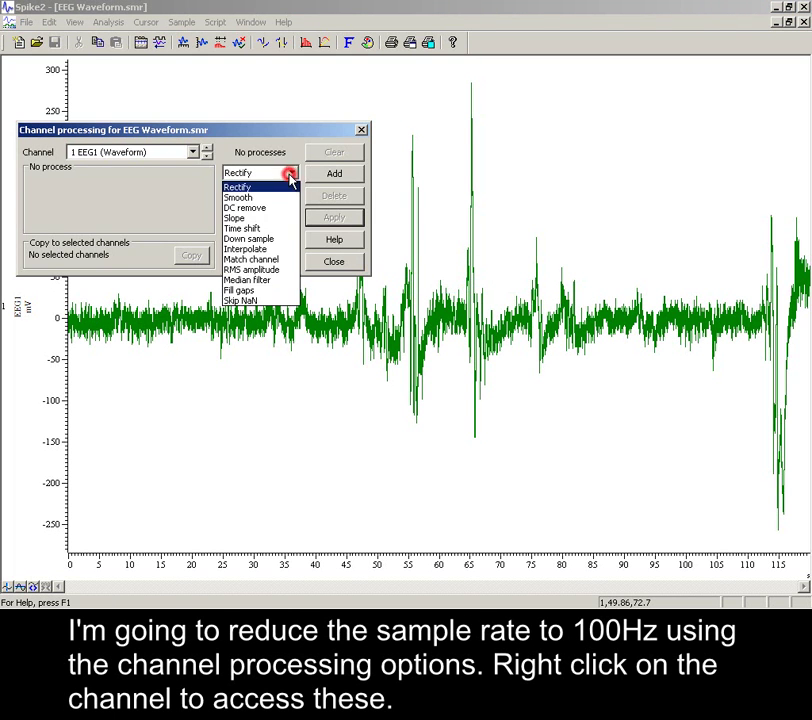
left_click(279, 240)
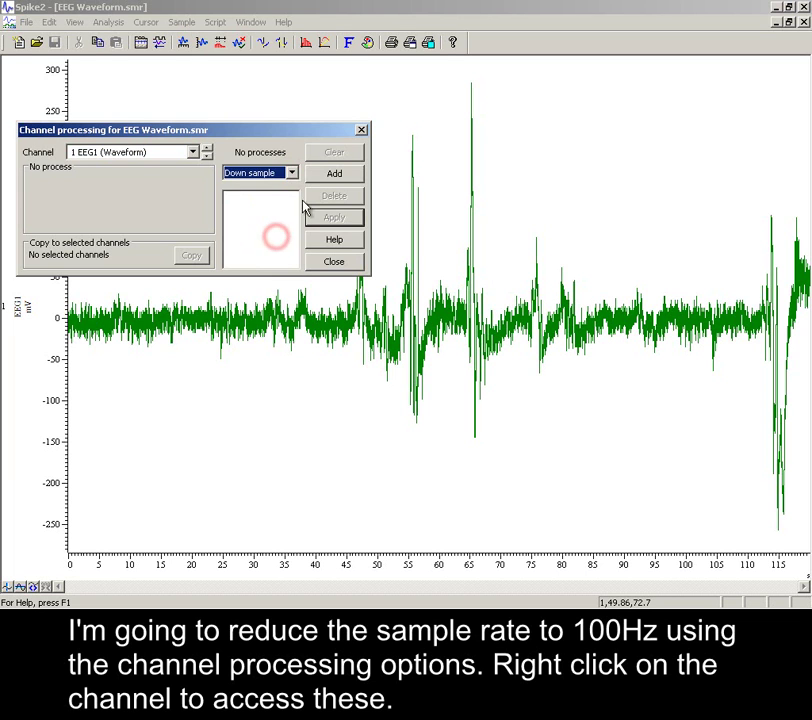
left_click(323, 175)
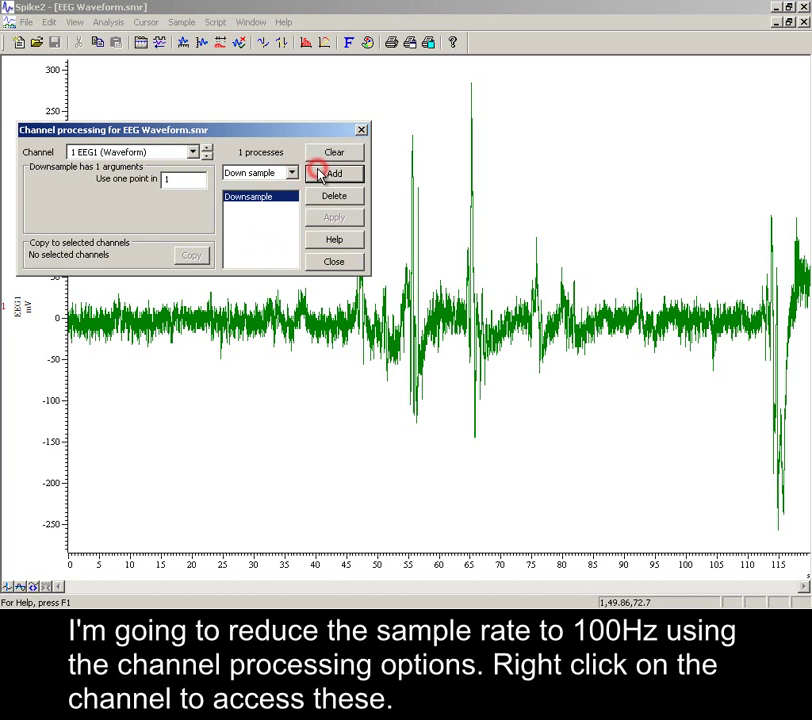
left_click(186, 179)
type("0")
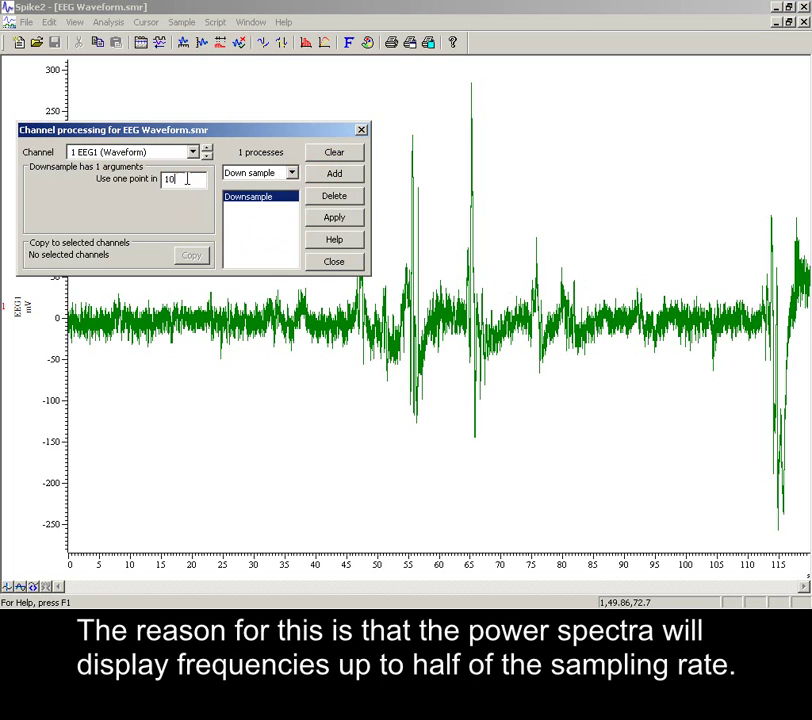
left_click(323, 218)
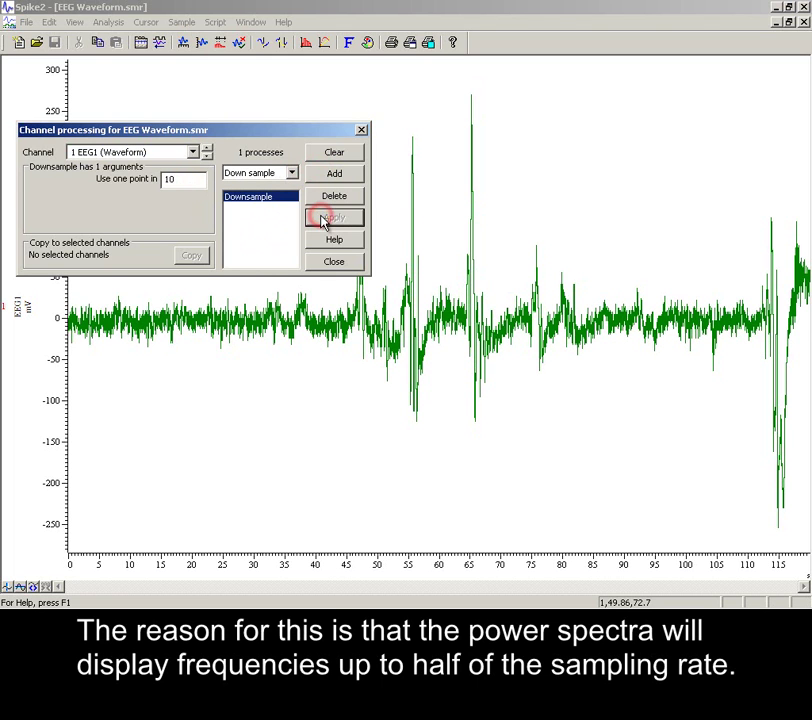
left_click(333, 262)
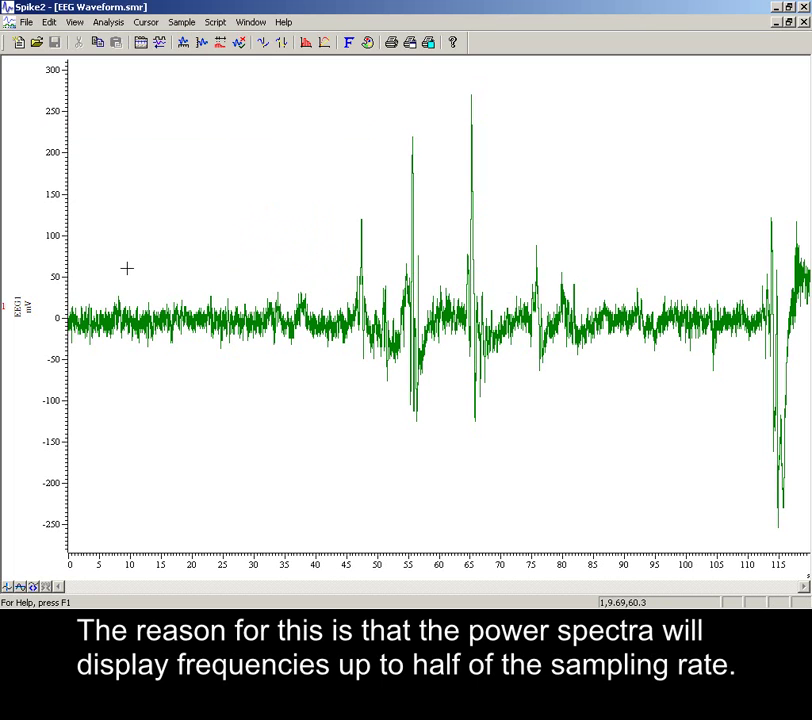
double_click(28, 308)
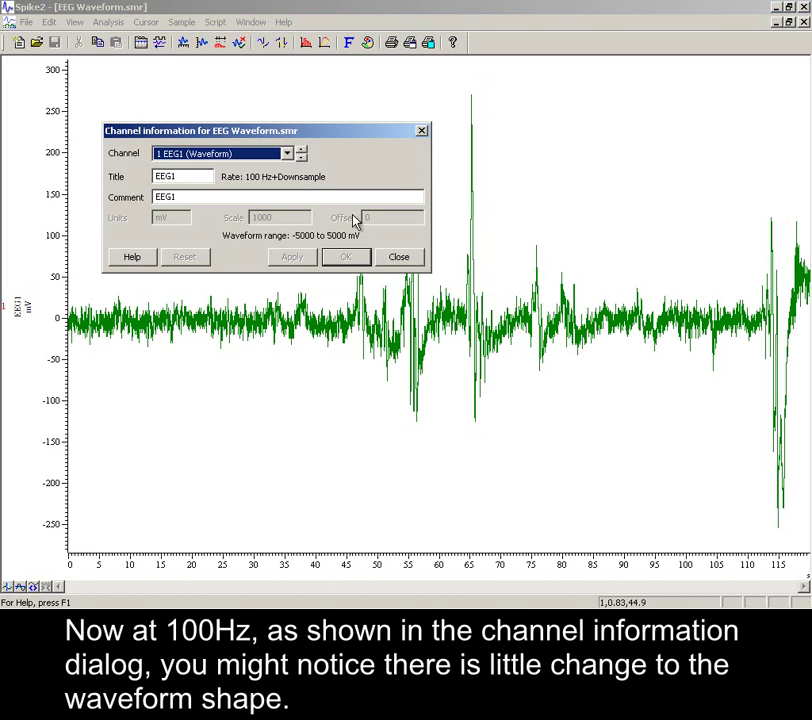
left_click(400, 257)
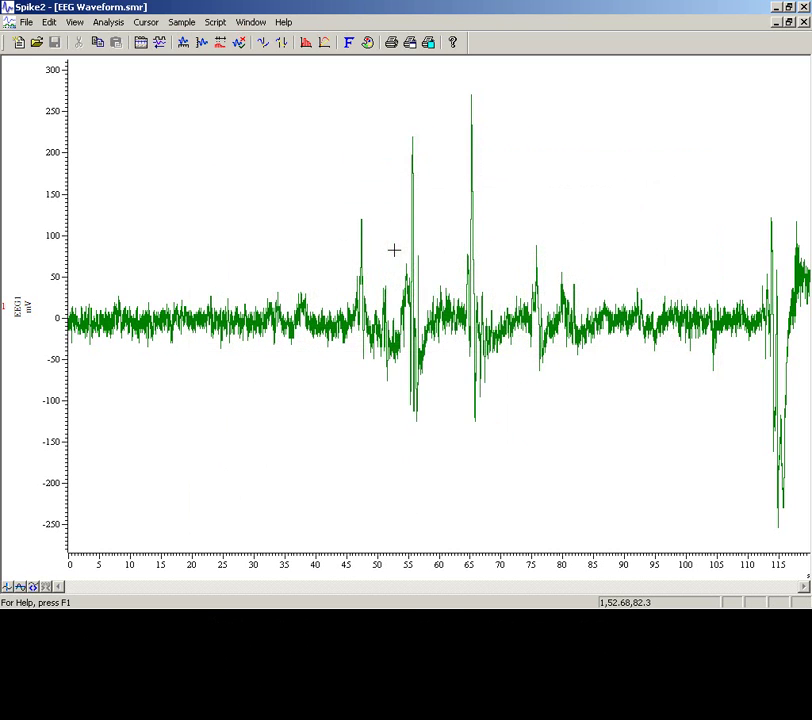
Duplicate channel 1 as channel 1a and check that its info still shows 1 kHz sampling.
right_click(394, 251)
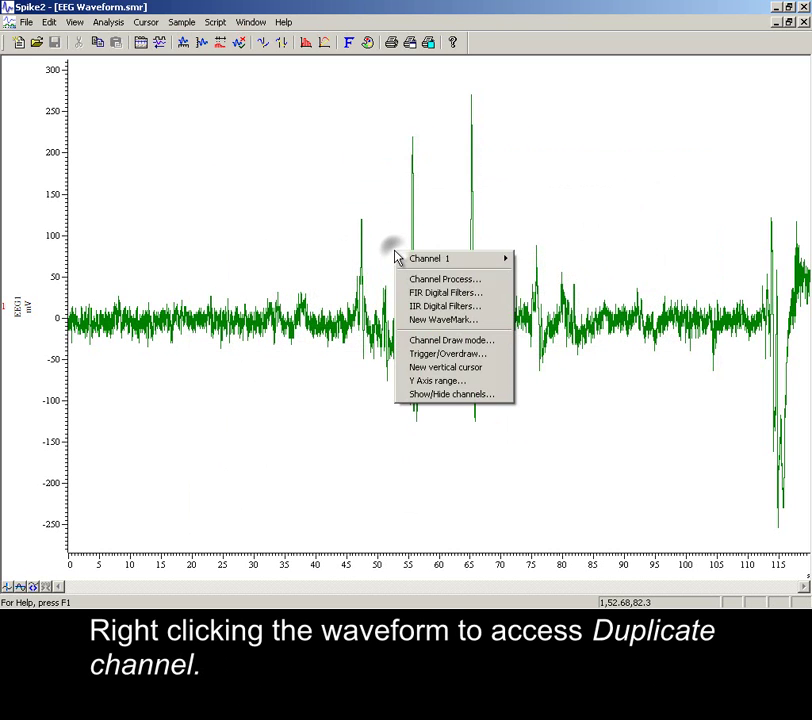
mouse_move(411, 262)
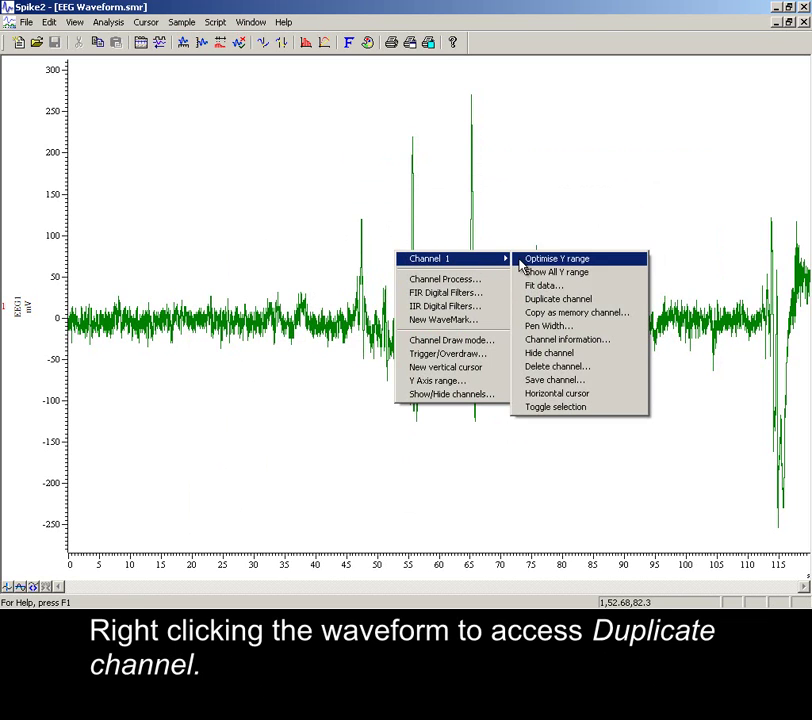
left_click(547, 301)
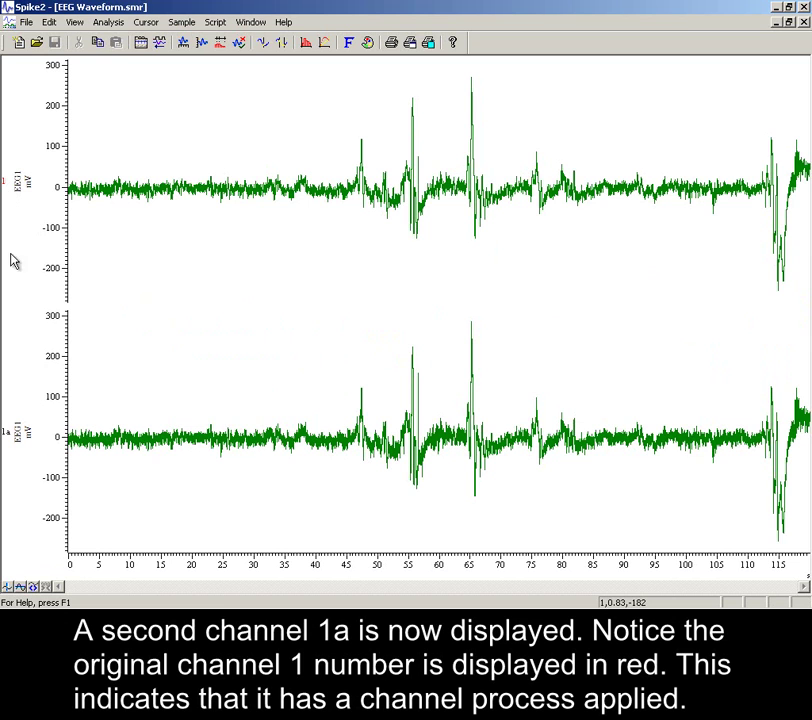
double_click(20, 433)
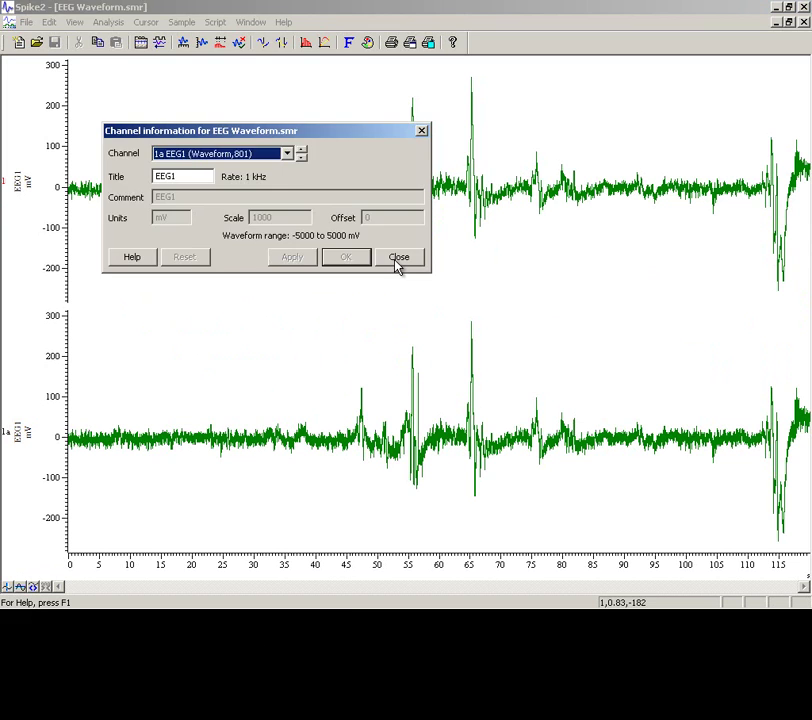
left_click(398, 258)
Give channel 1a a Down sample process using one point in 10.
right_click(392, 392)
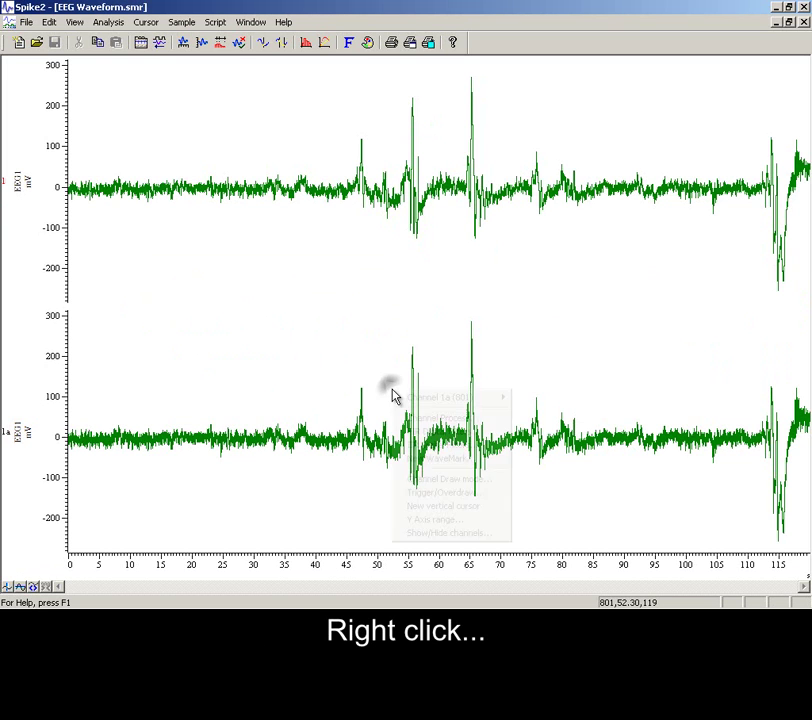
left_click(437, 420)
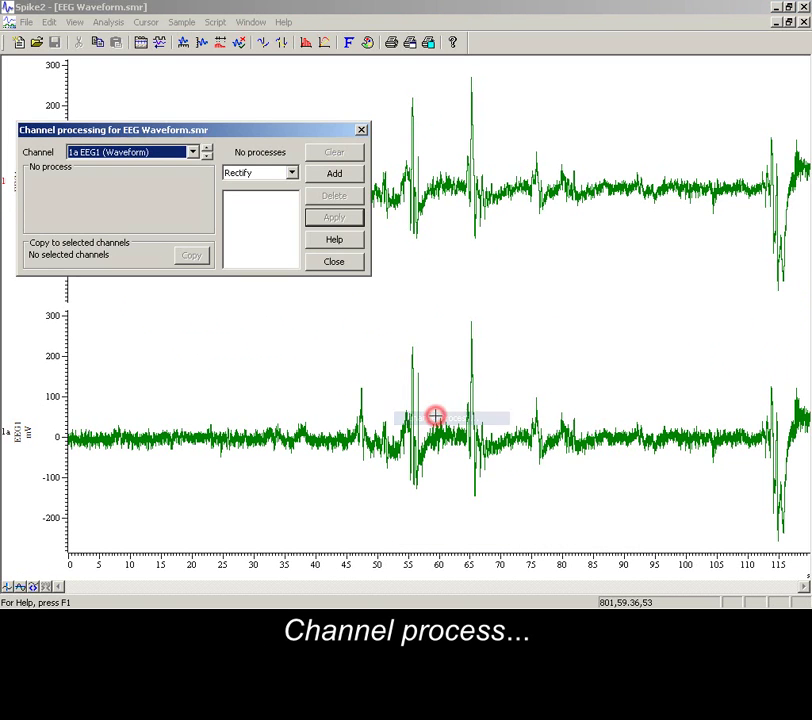
left_click(291, 174)
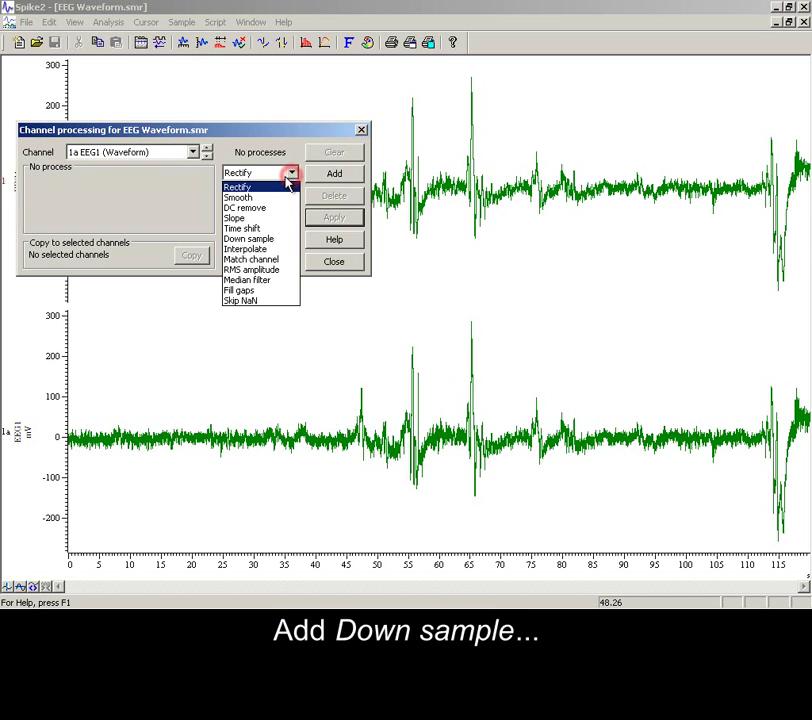
left_click(265, 239)
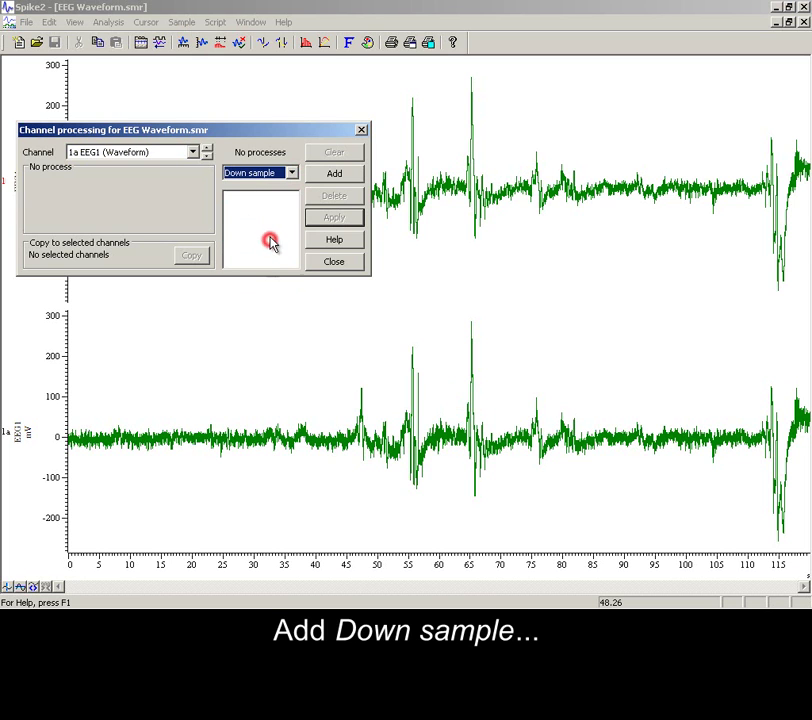
left_click(335, 174)
left_click(188, 181)
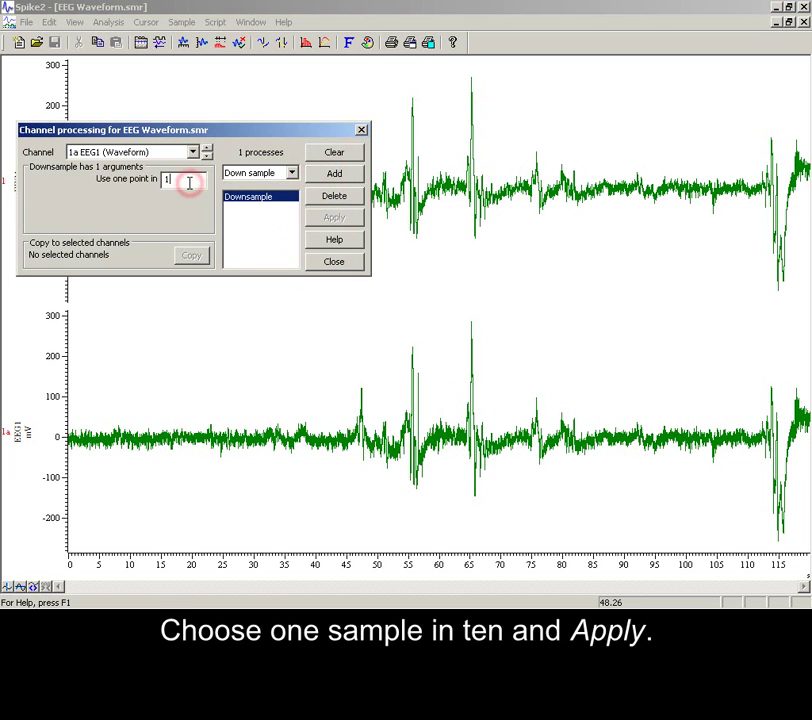
type("0")
left_click(334, 218)
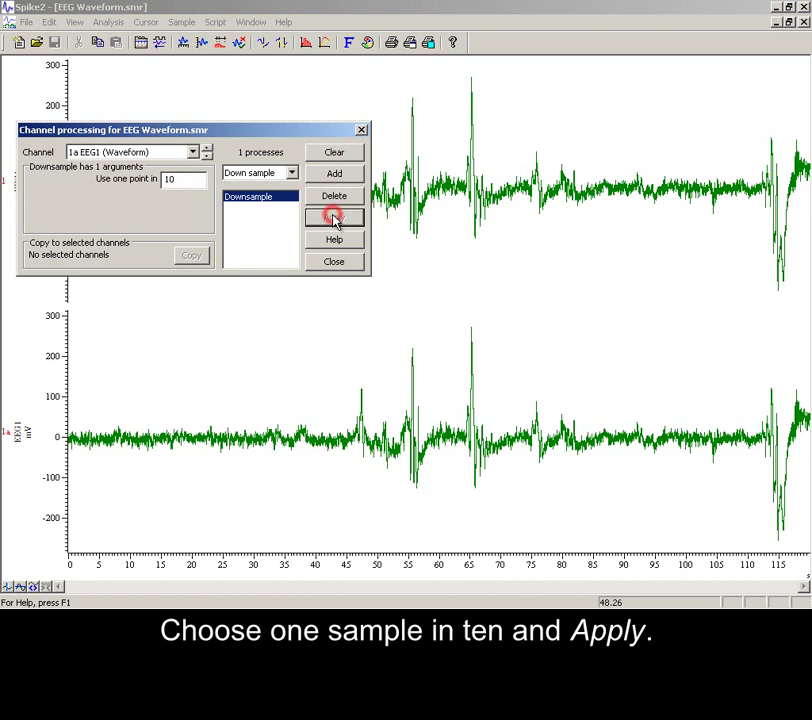
left_click(337, 263)
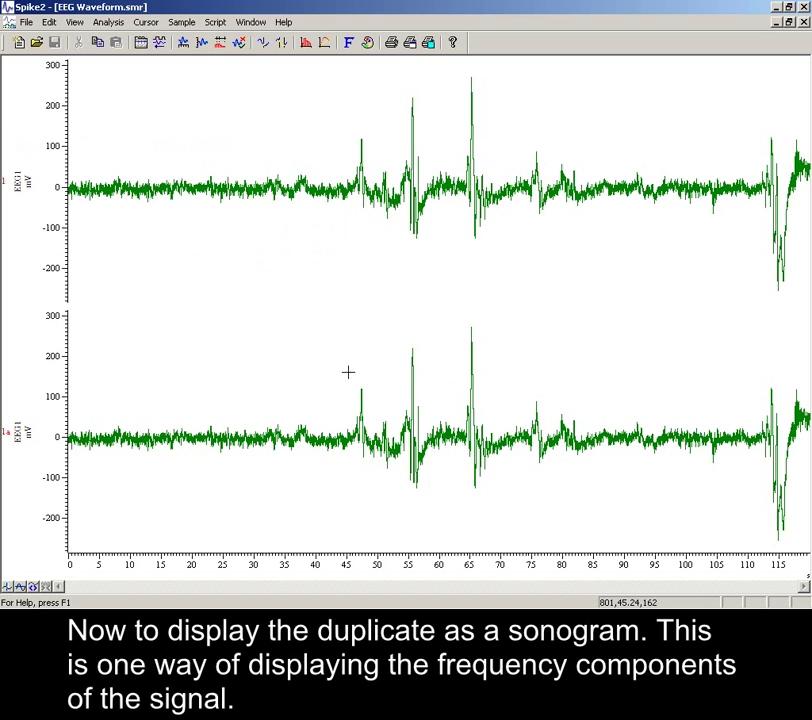
Draw channel 1a in Sonogram mode and optimise its frequency axis to 0–50 Hz.
right_click(377, 397)
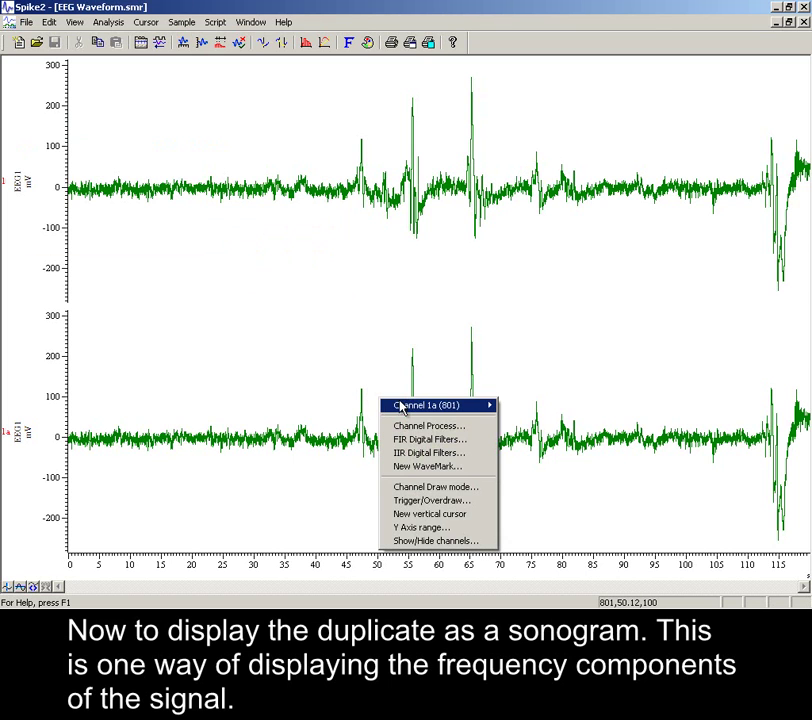
mouse_move(414, 411)
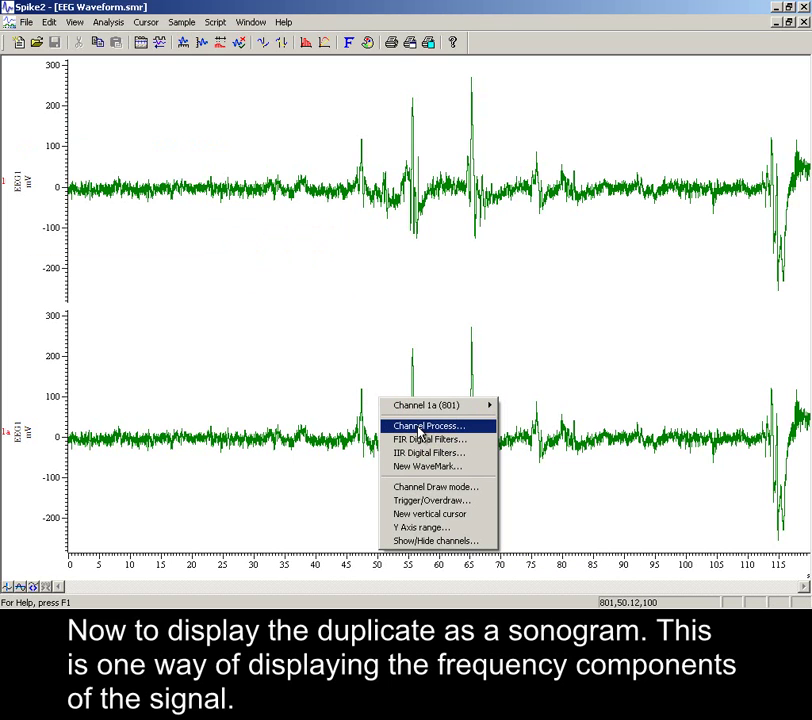
mouse_move(466, 411)
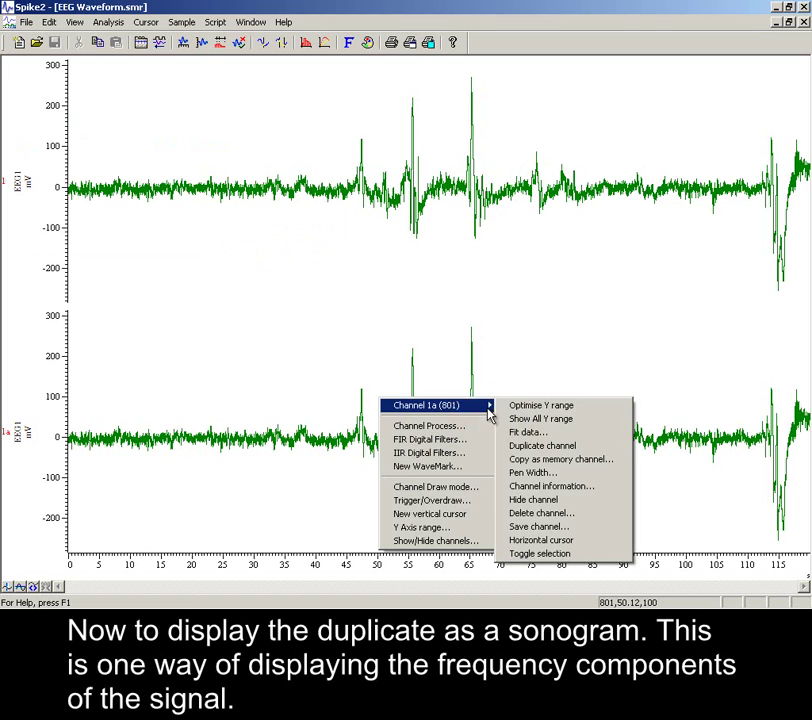
left_click(469, 489)
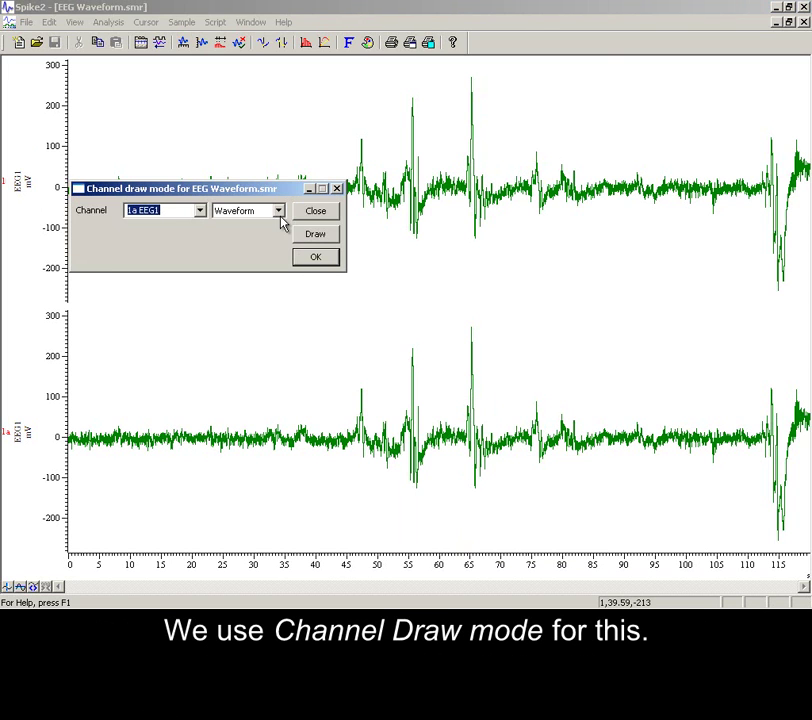
left_click(279, 211)
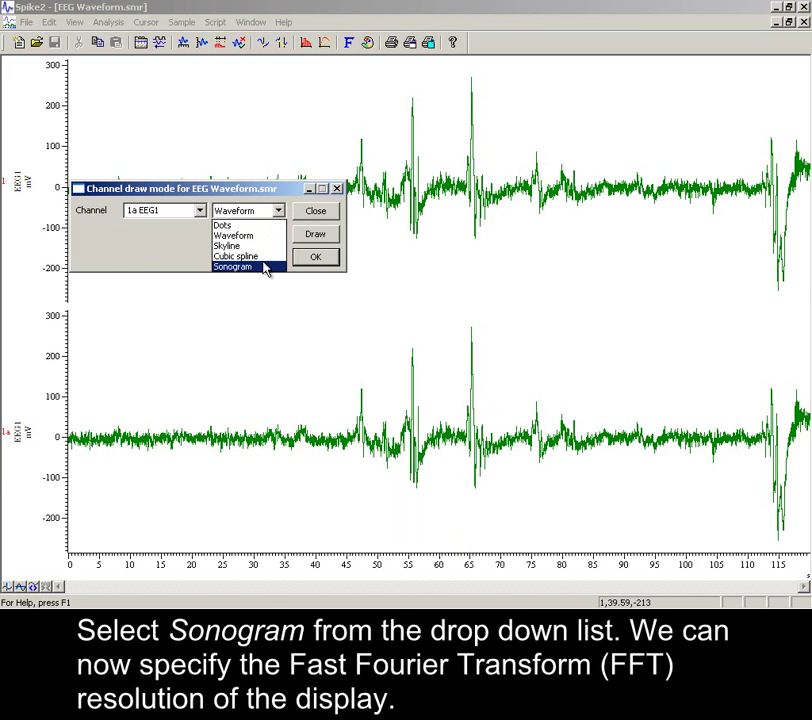
left_click(266, 268)
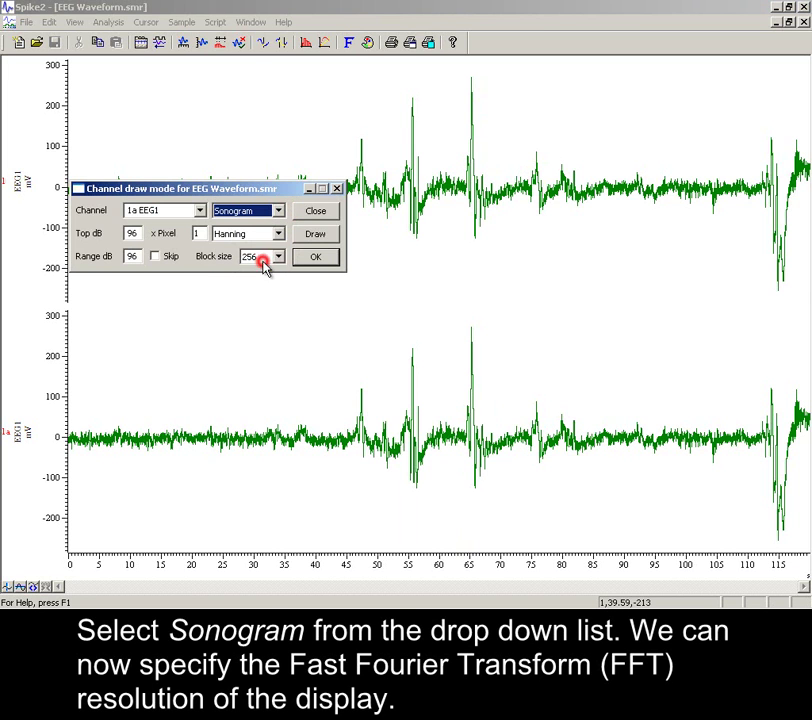
left_click(320, 240)
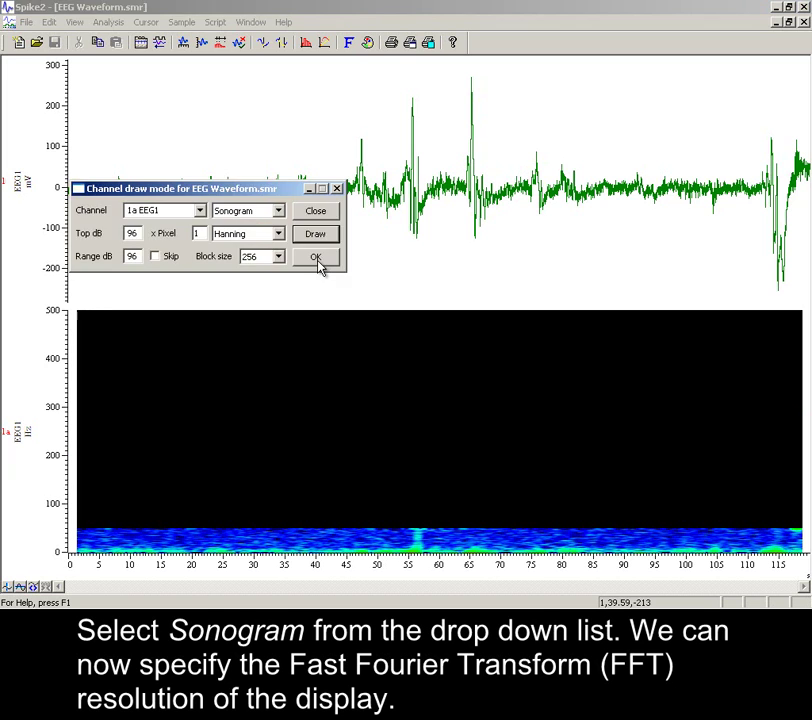
left_click(316, 258)
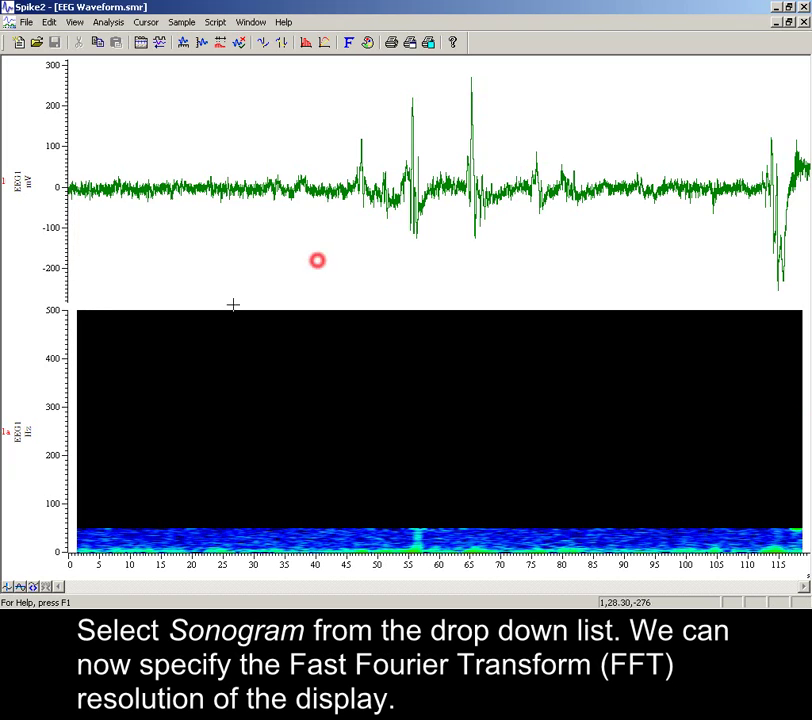
left_click(57, 405)
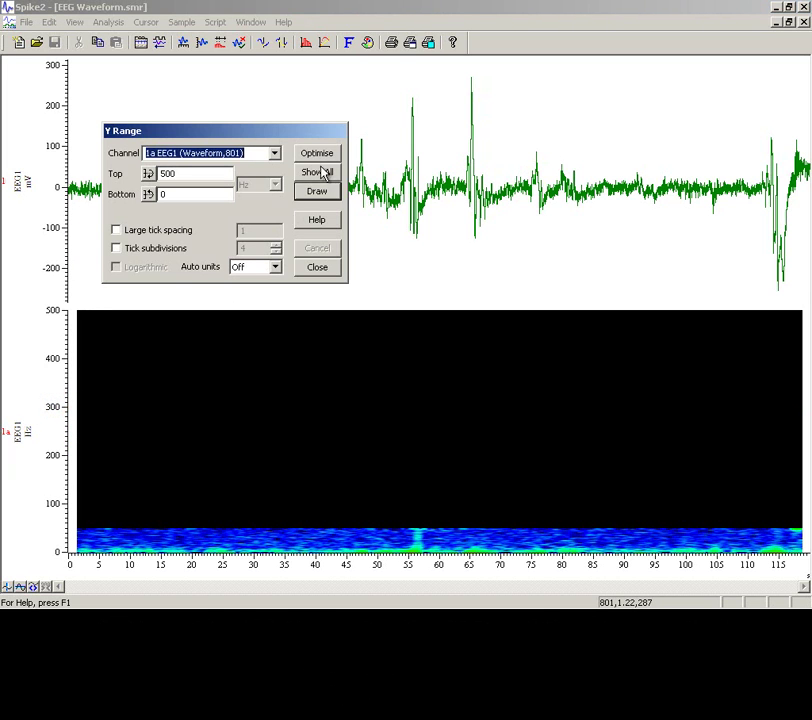
left_click(320, 156)
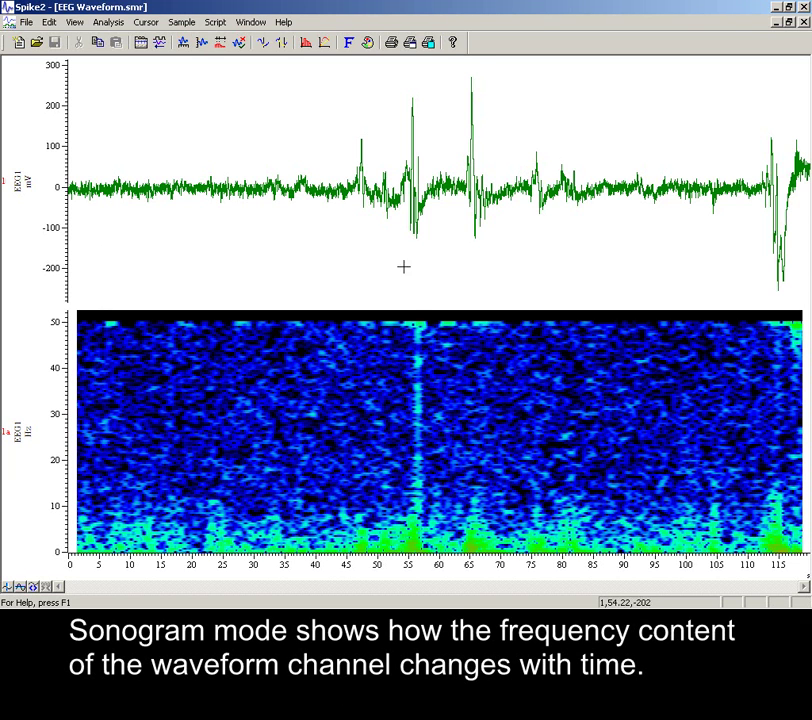
Zoom the time axis to about 46–69 s around the fast spike, then open the Analysis menu.
left_click_drag(348, 149, 498, 151)
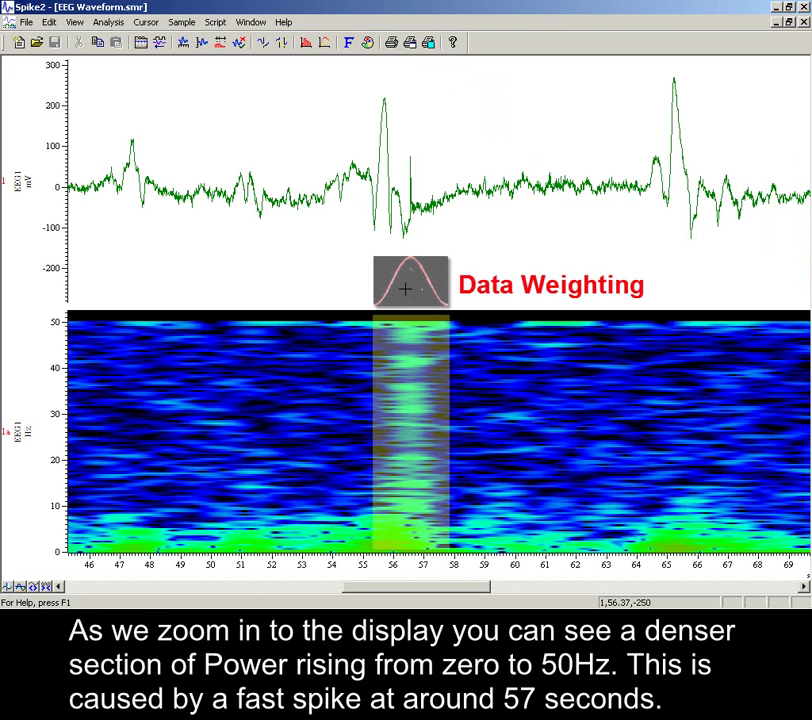
left_click(106, 24)
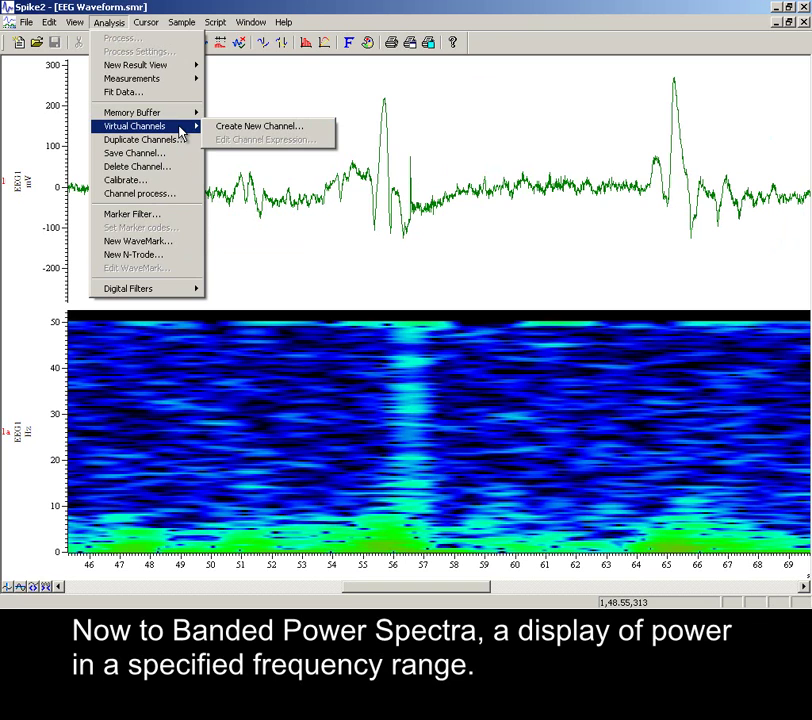
Create virtual channel v1 with manual settings and a 1/4 s sample interval, then bring up the Spectral functions.
left_click(227, 129)
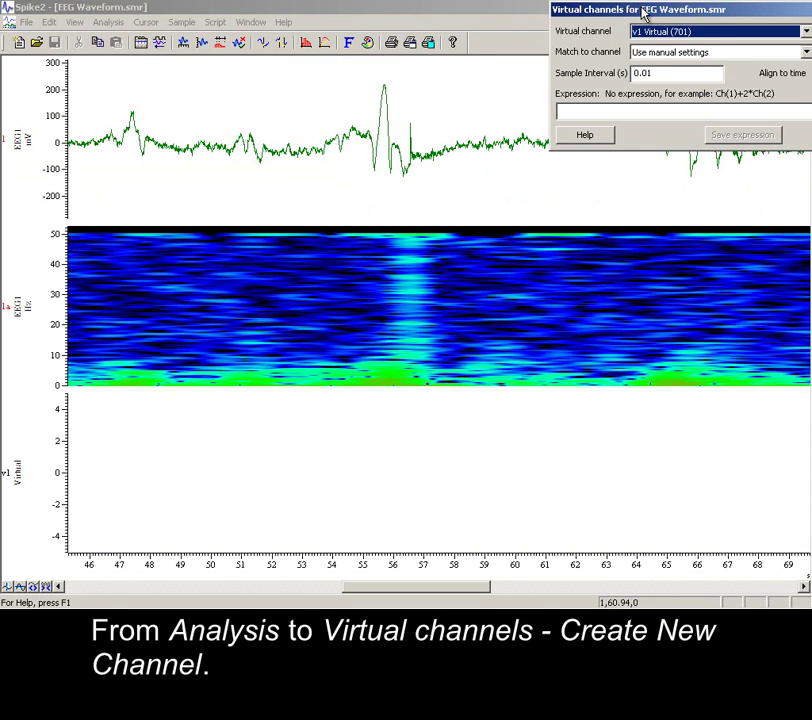
left_click_drag(636, 12, 480, 176)
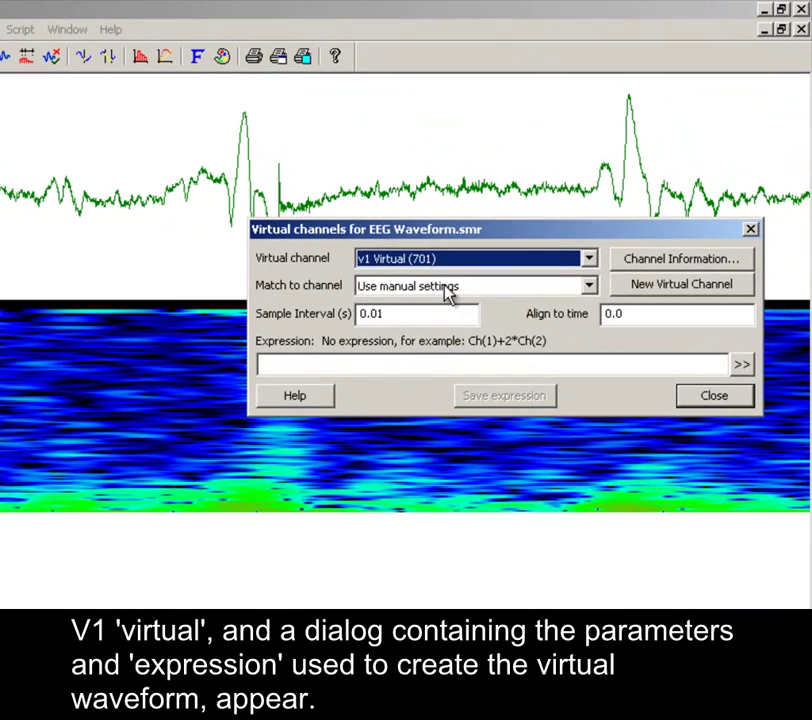
left_click(447, 289)
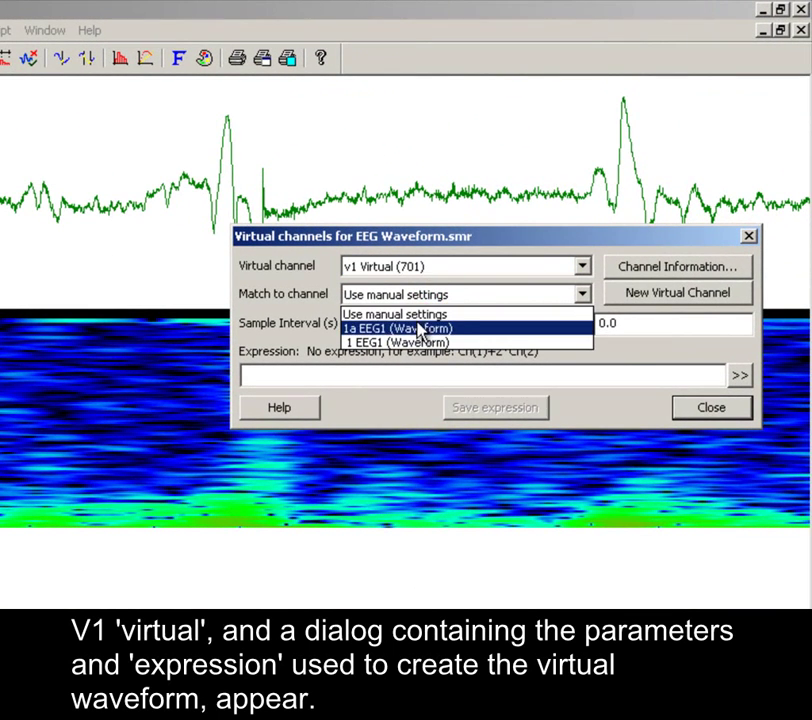
left_click(366, 314)
double_click(381, 326)
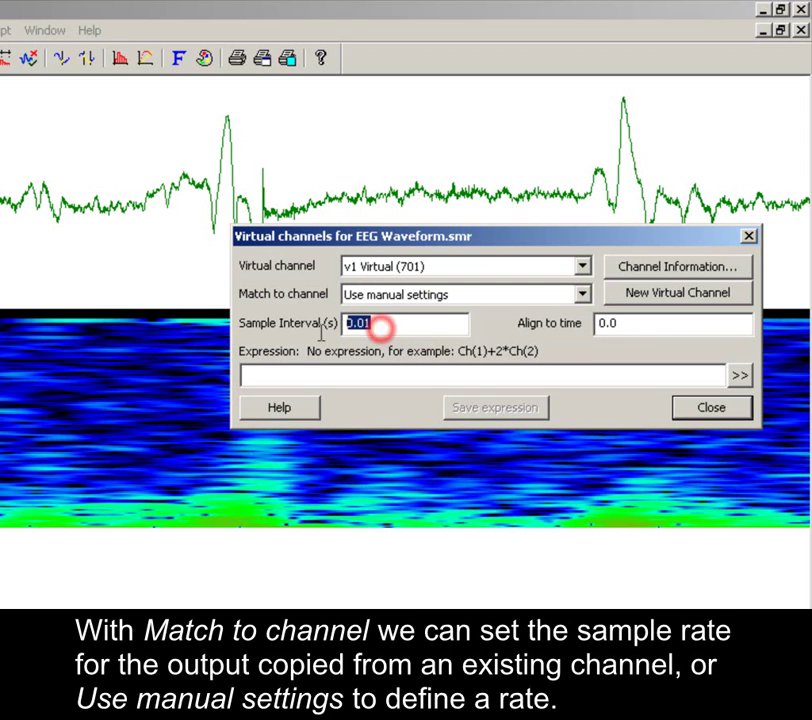
type("1/4")
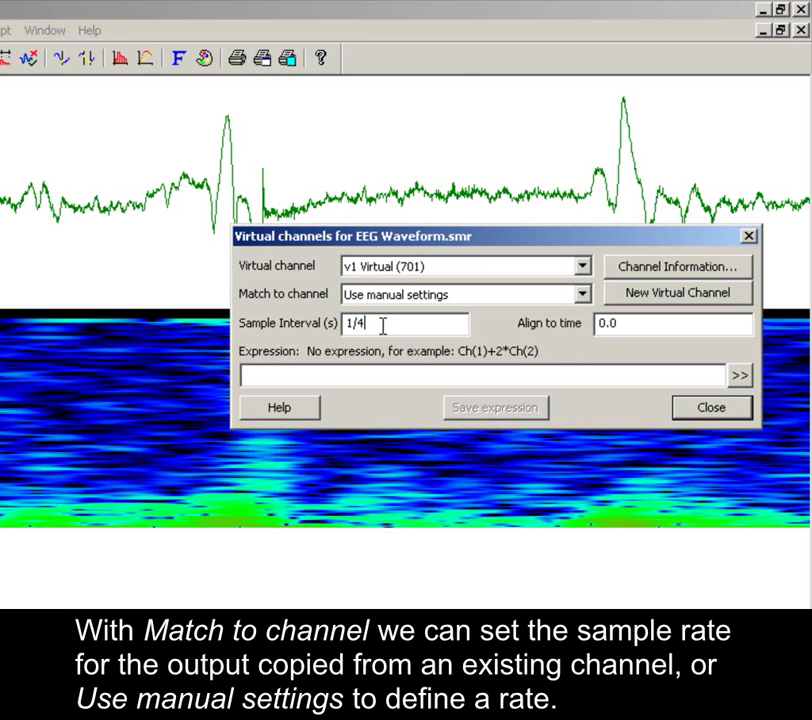
left_click(361, 373)
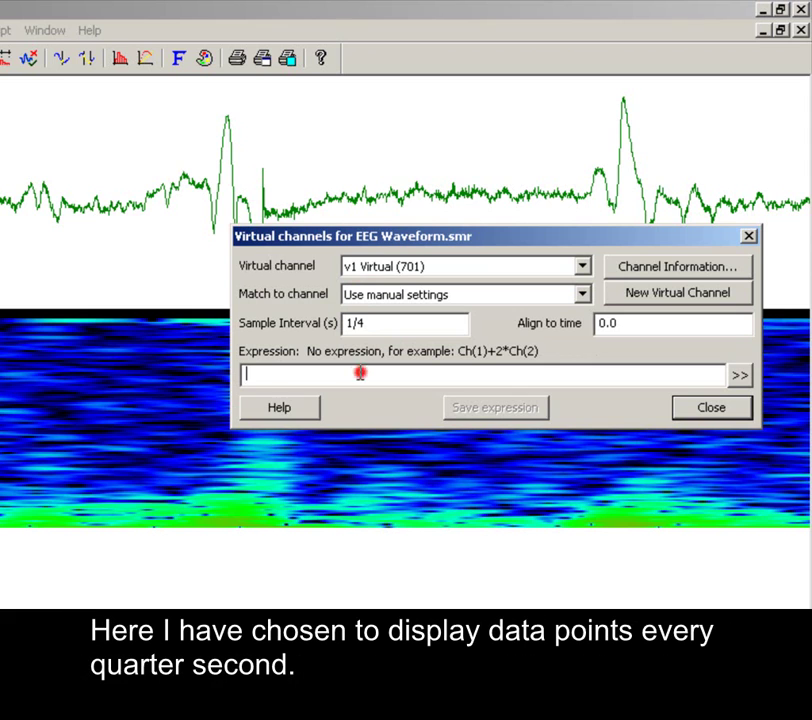
left_click(740, 376)
mouse_move(640, 402)
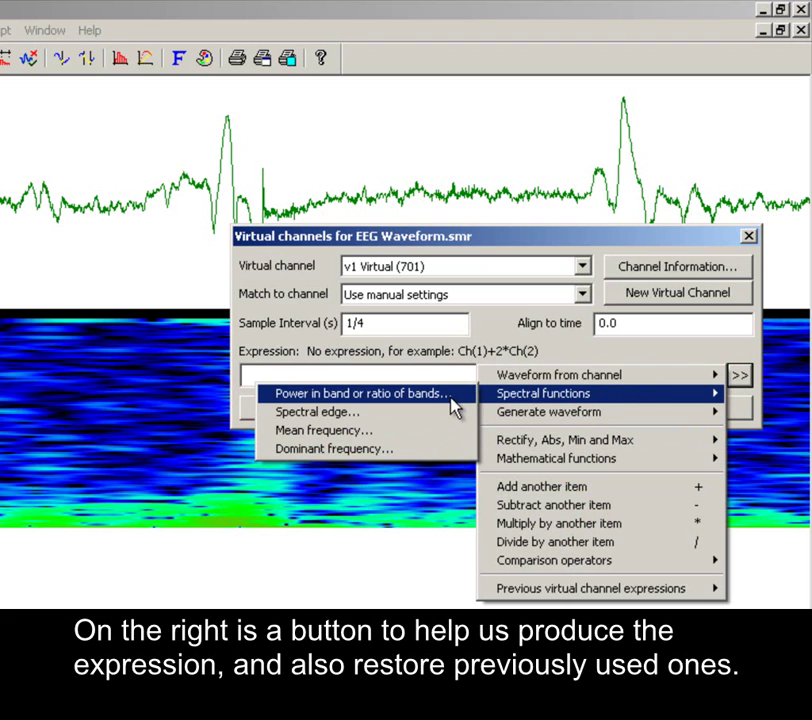
Set v1's expression to EEG1 power in band 0–8 Hz without a power ratio: Pw(1,0.390629,0,8).
left_click(455, 405)
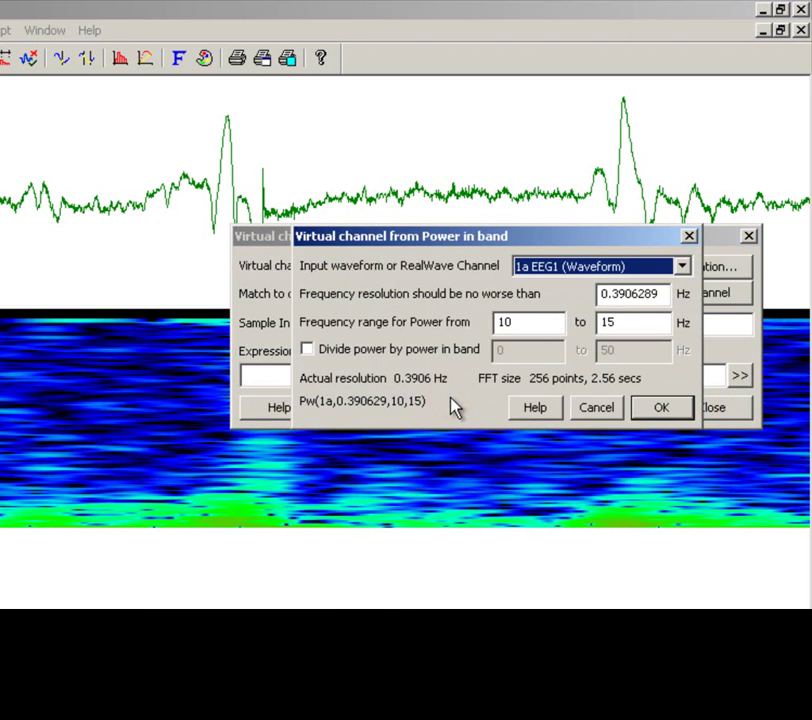
left_click(556, 266)
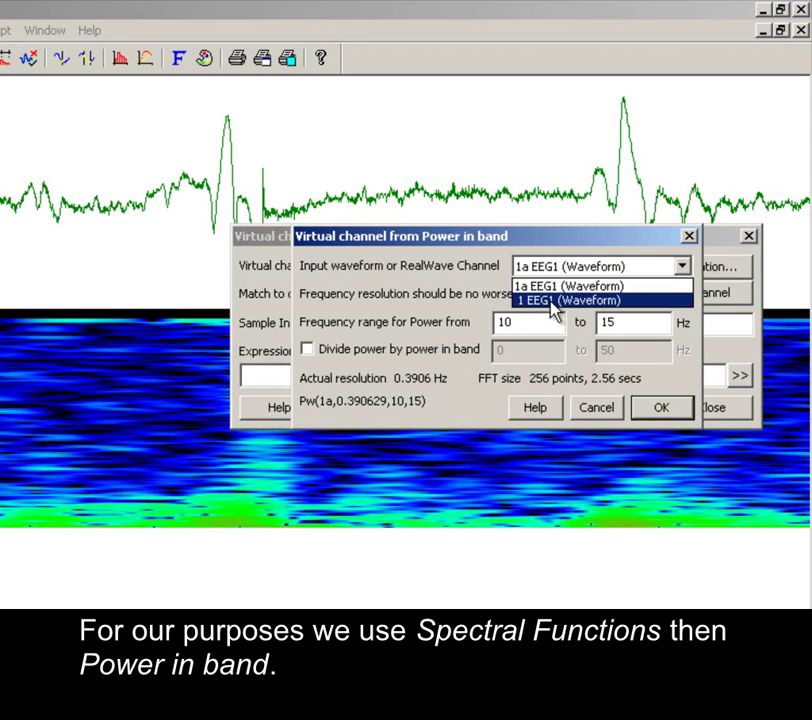
left_click(555, 299)
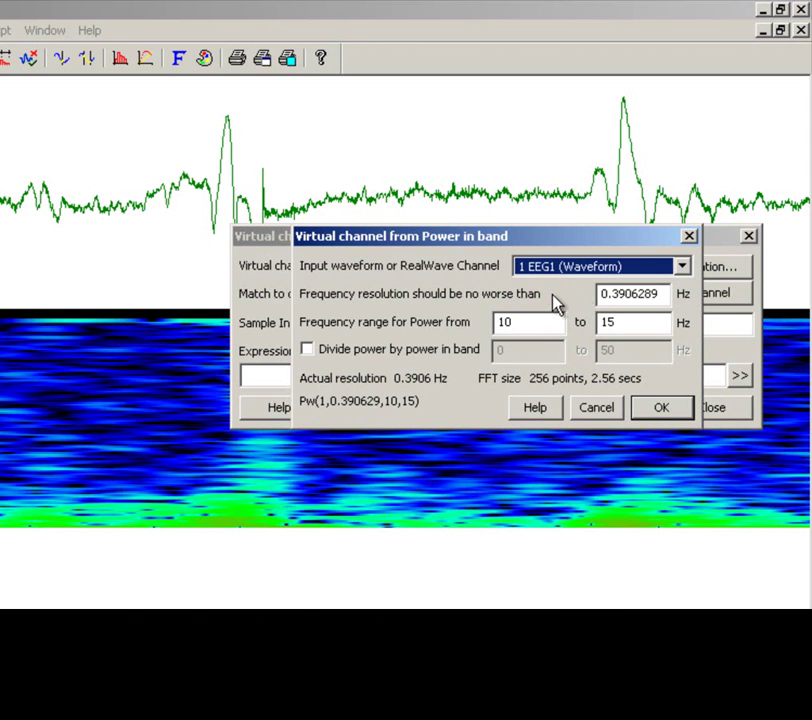
left_click_drag(656, 293, 585, 294)
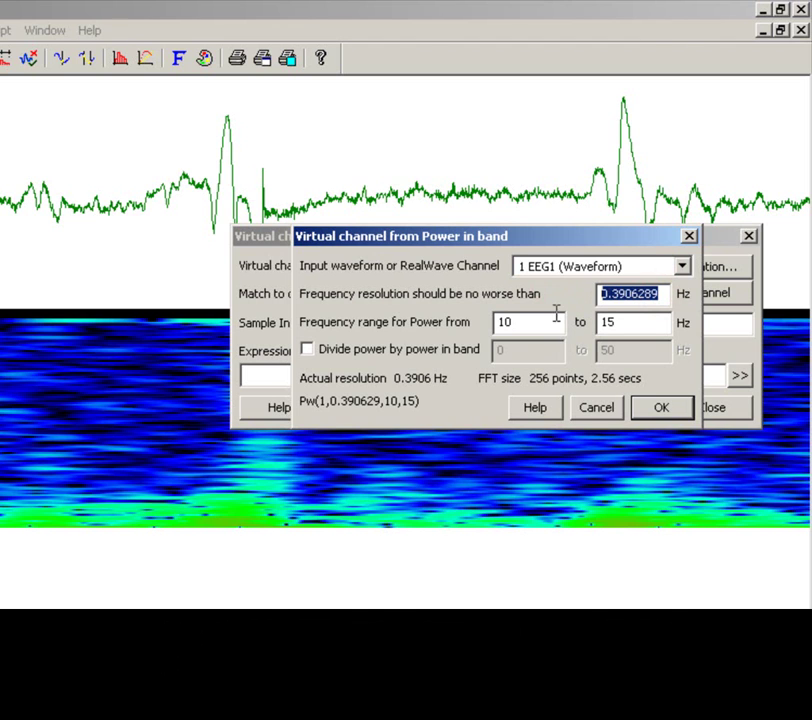
left_click_drag(546, 324, 460, 335)
type("0")
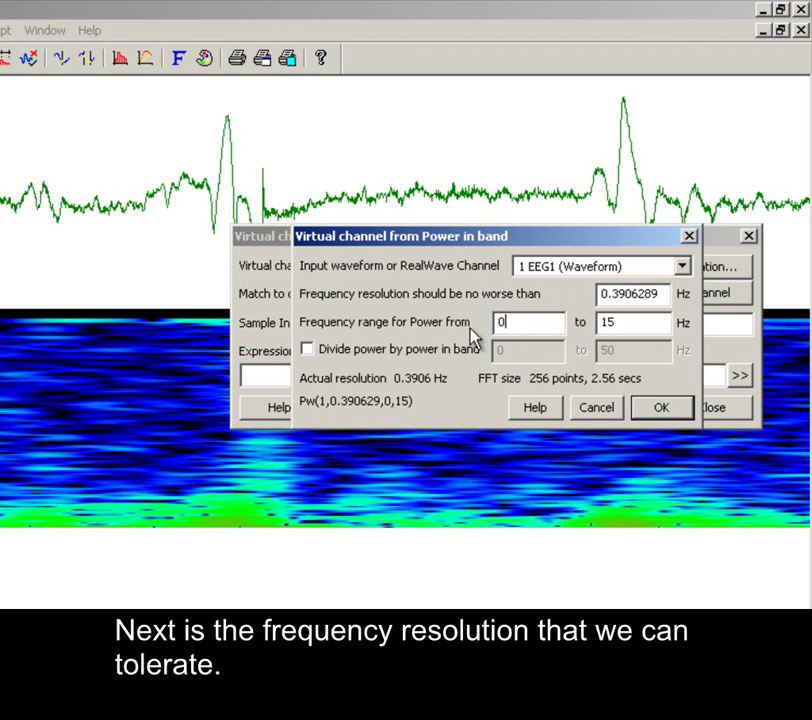
left_click_drag(629, 323, 607, 322)
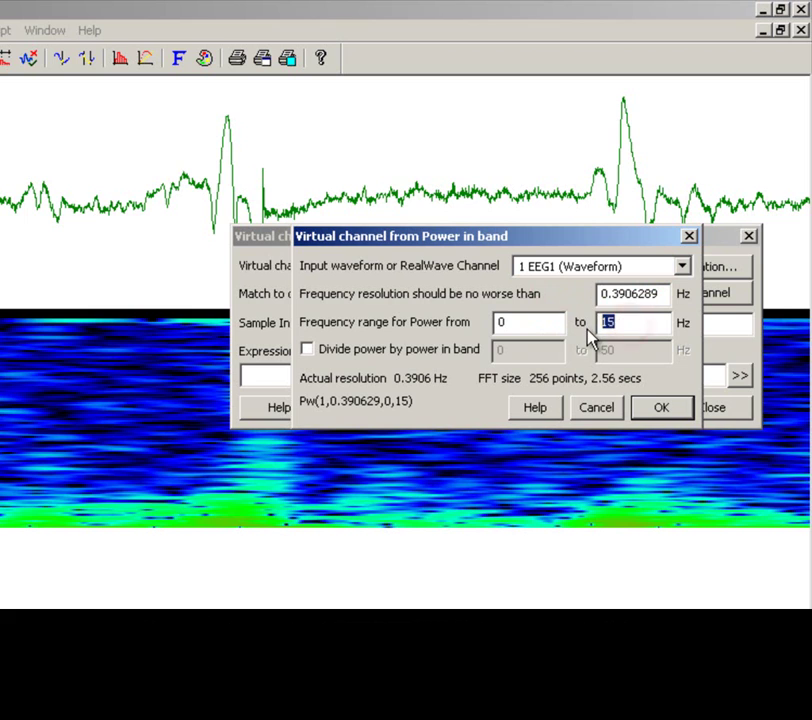
type("8")
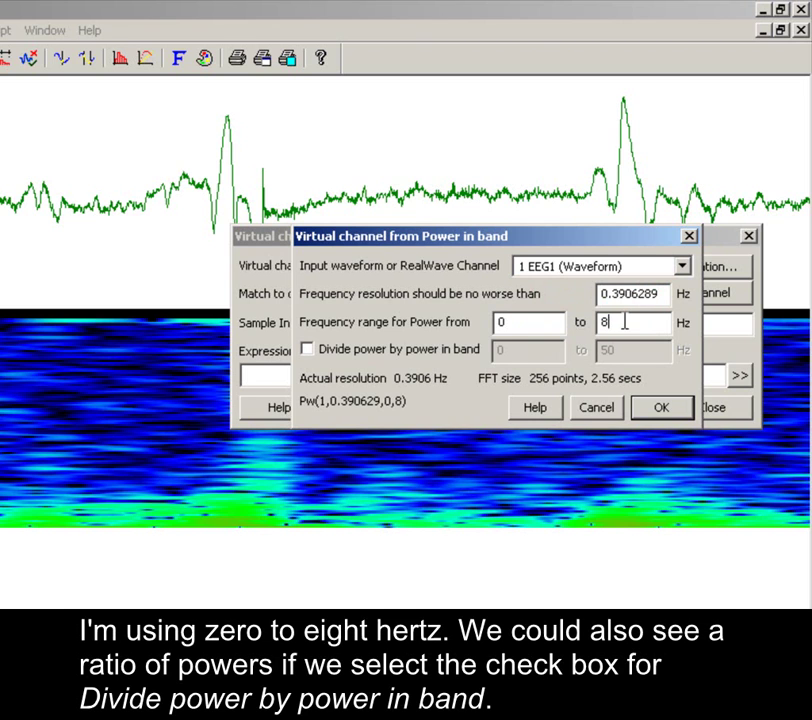
left_click(307, 348)
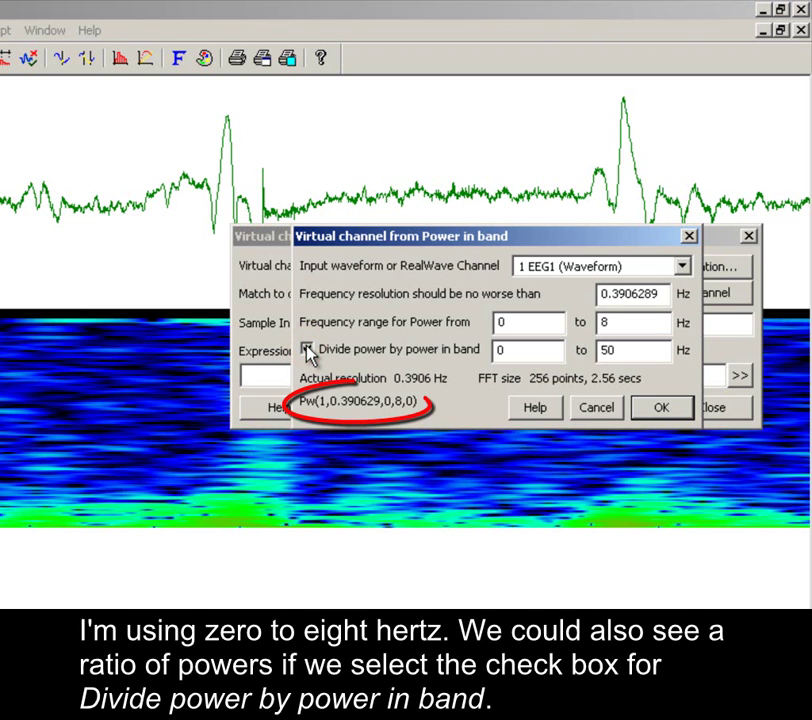
left_click(307, 349)
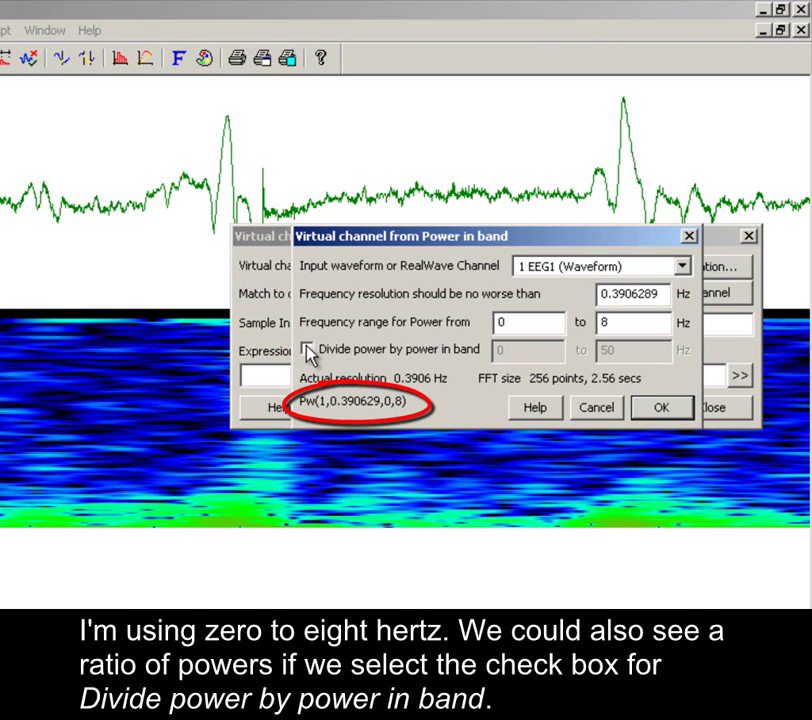
left_click(659, 408)
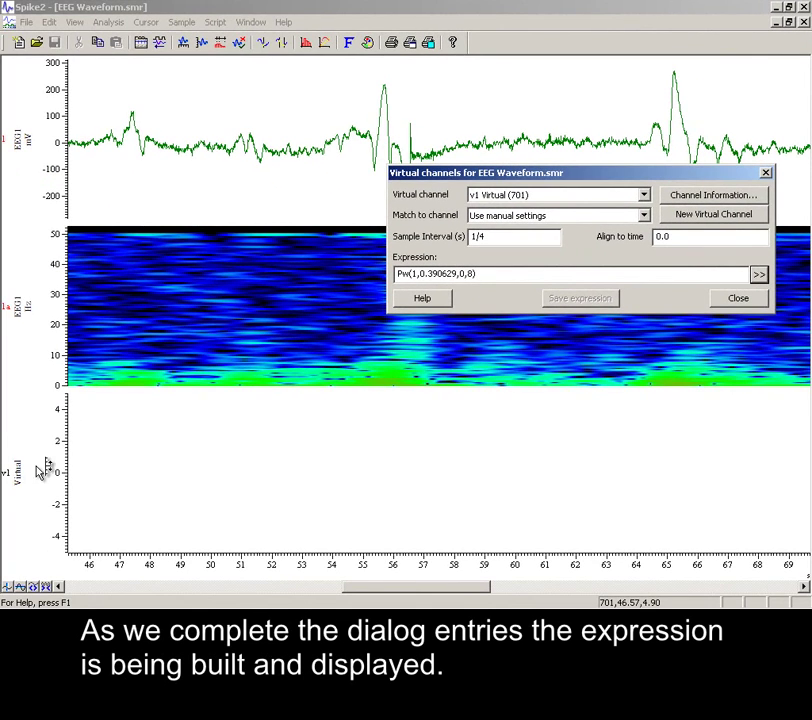
Optimise v1's y-axis to 0–15000, close the Virtual channels dialog, and zoom out in time.
double_click(62, 440)
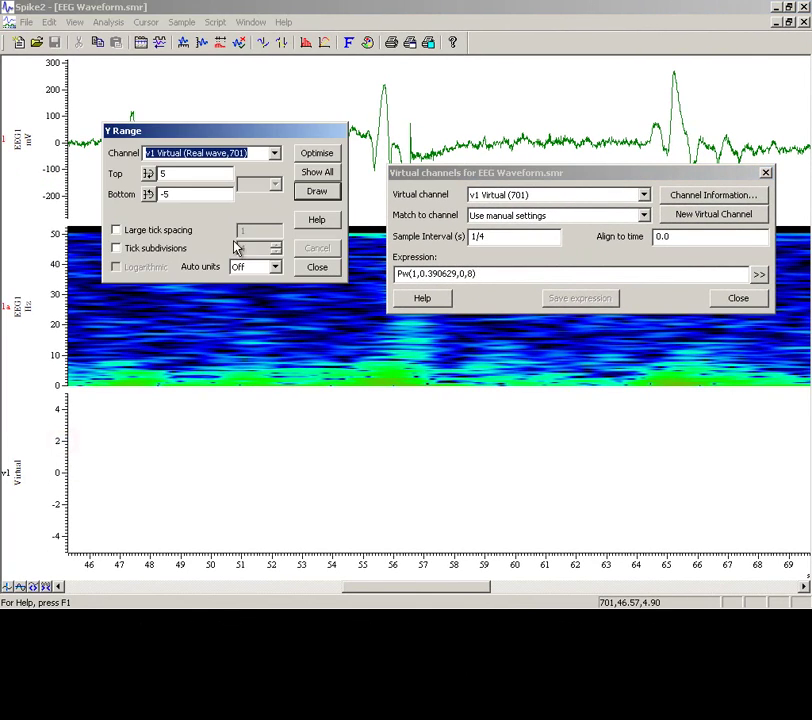
left_click(318, 156)
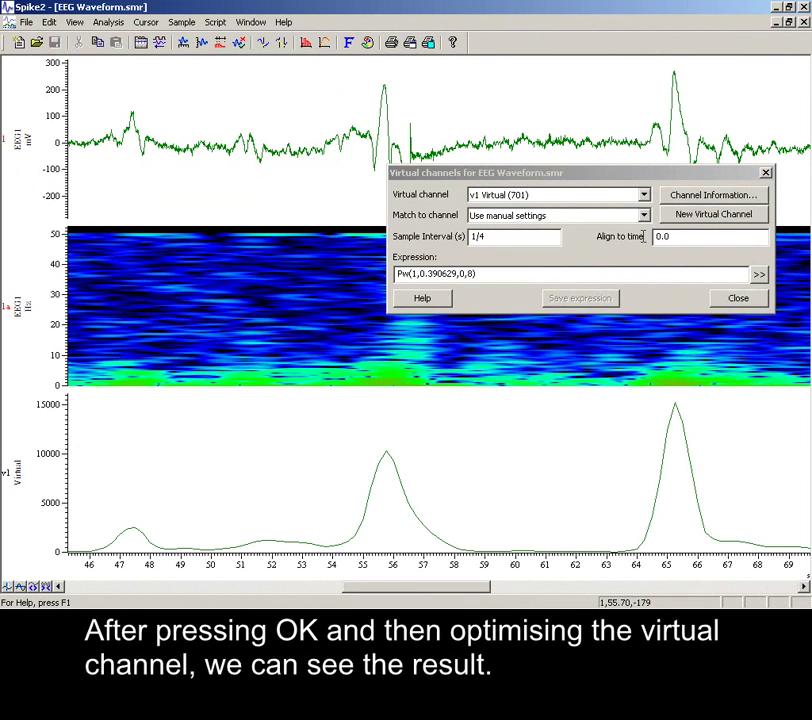
left_click(736, 302)
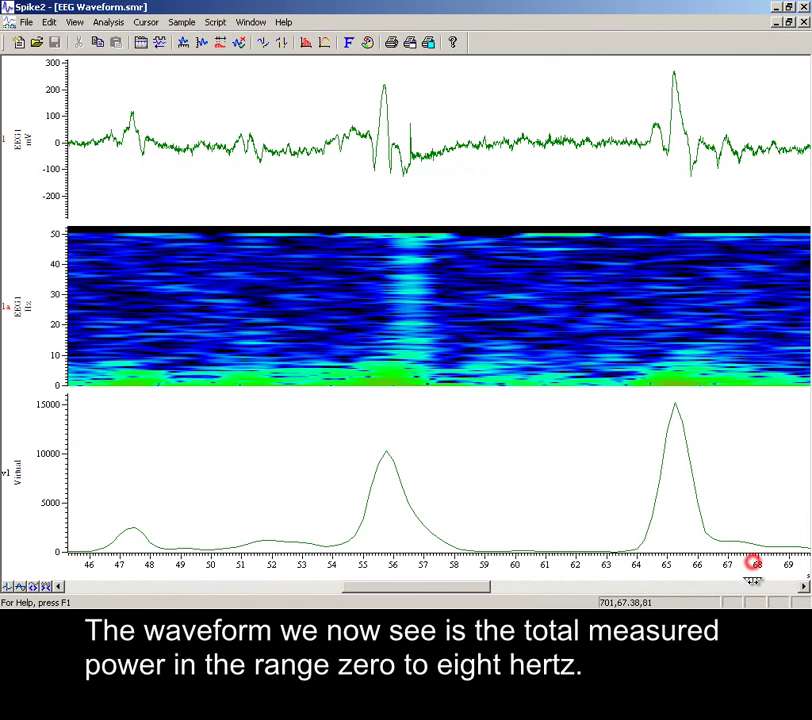
left_click_drag(752, 580, 587, 587)
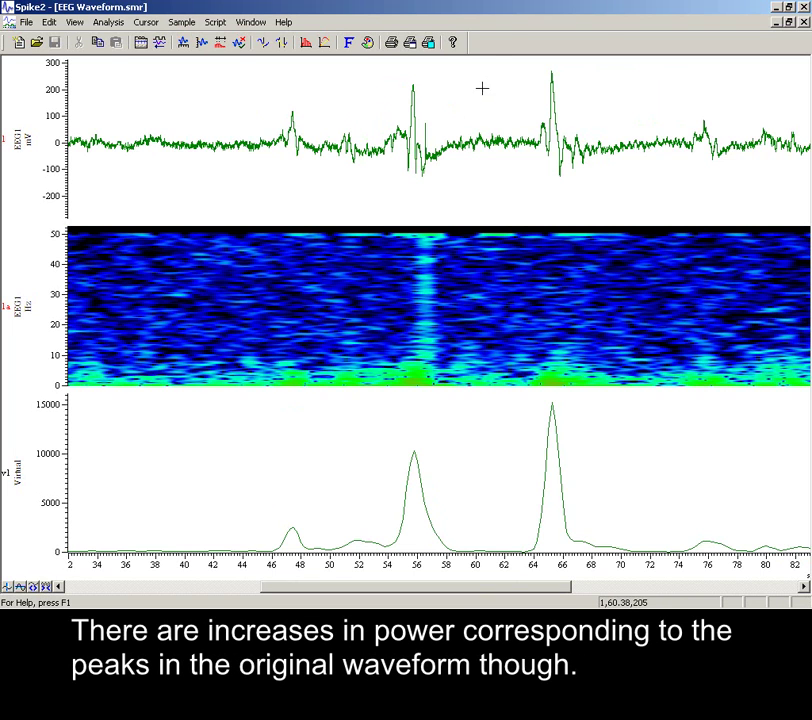
Run the FFT script from the Script bar and move its Start/End cursors to the spike near 65 s.
right_click(503, 48)
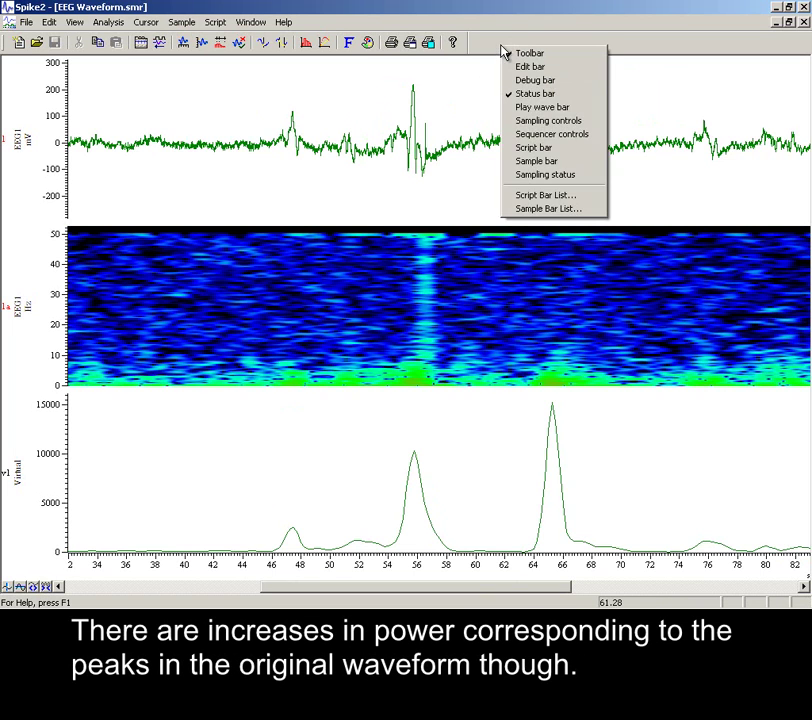
left_click(533, 148)
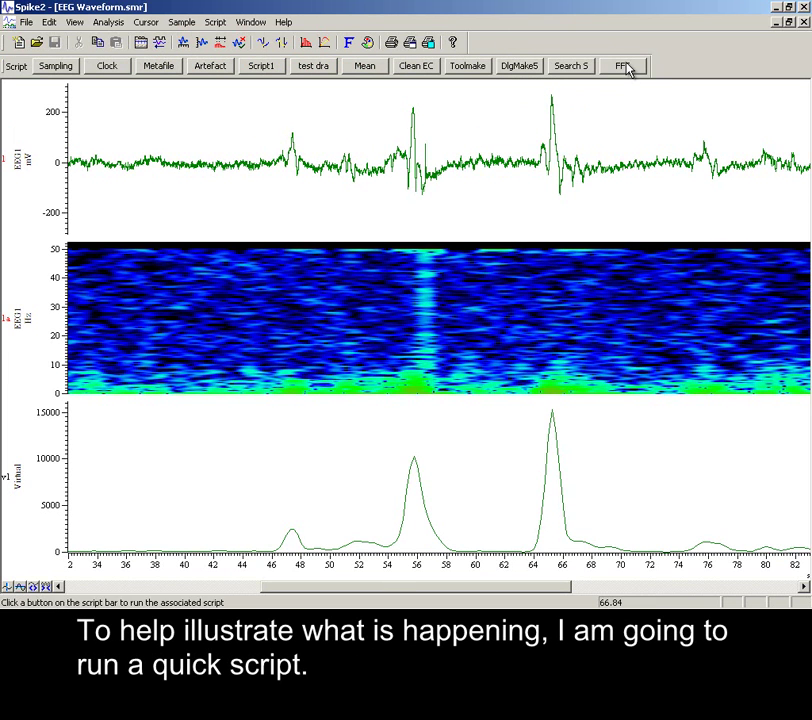
left_click(624, 67)
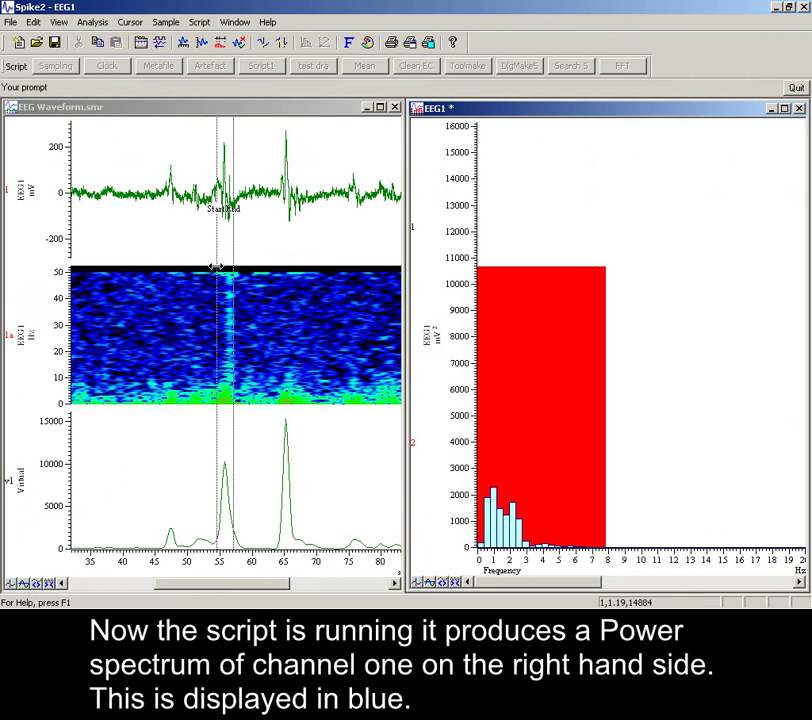
left_click_drag(216, 267, 276, 316)
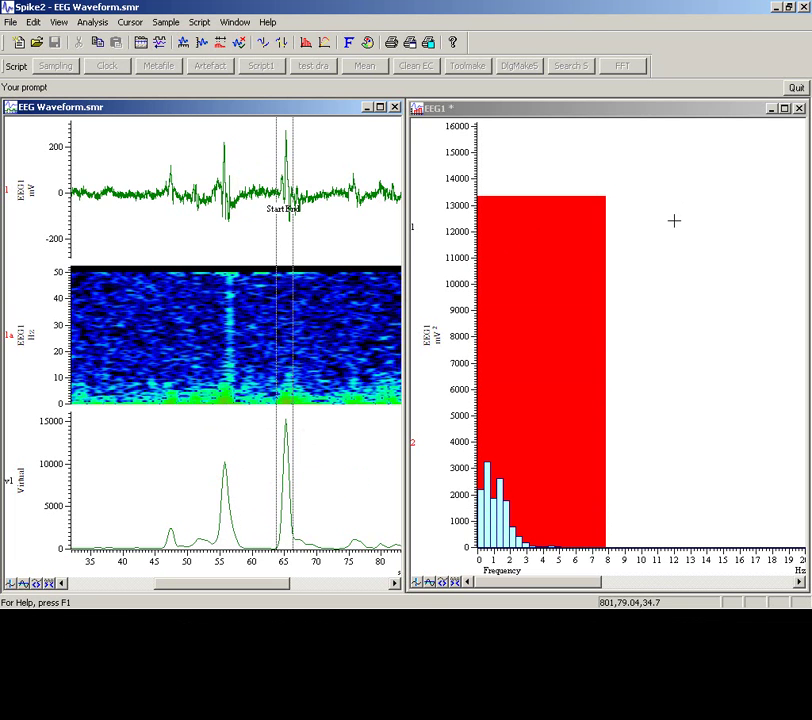
Zoom the spectrum around 8 Hz, make its Y axis logarithmic, and measure the 8 Hz bin.
left_click_drag(577, 446, 648, 441)
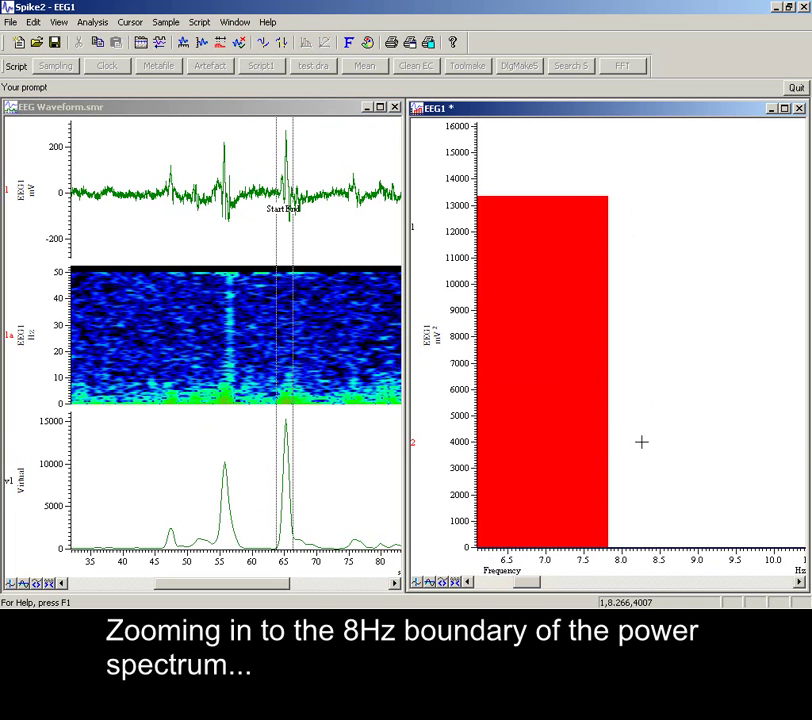
double_click(460, 437)
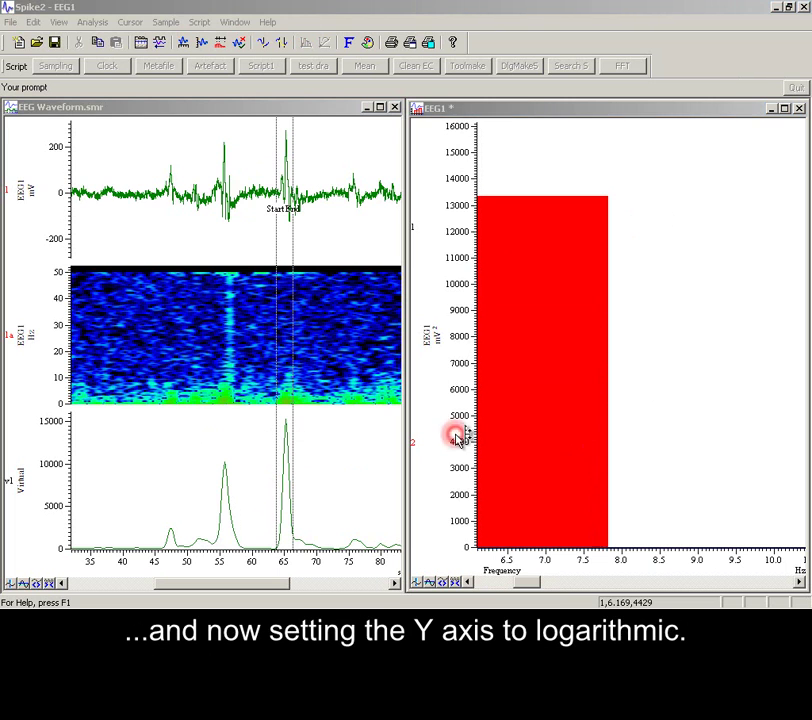
left_click(482, 327)
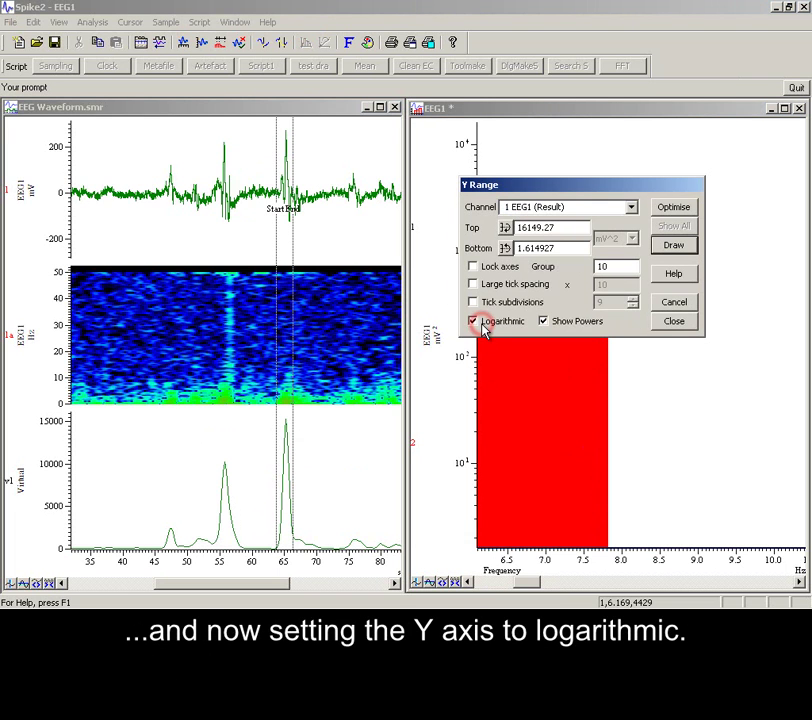
left_click(675, 324)
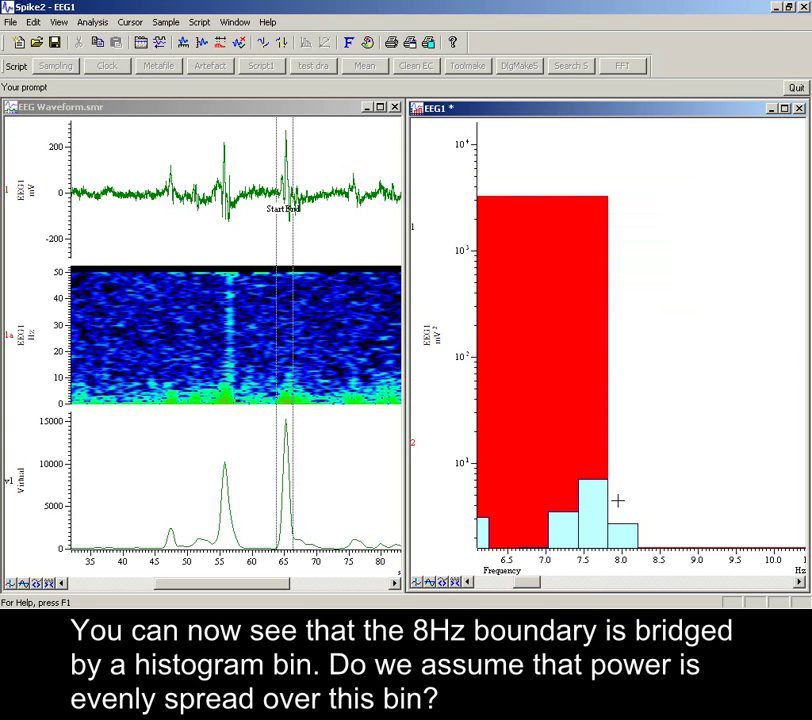
left_click_drag(622, 497, 622, 498)
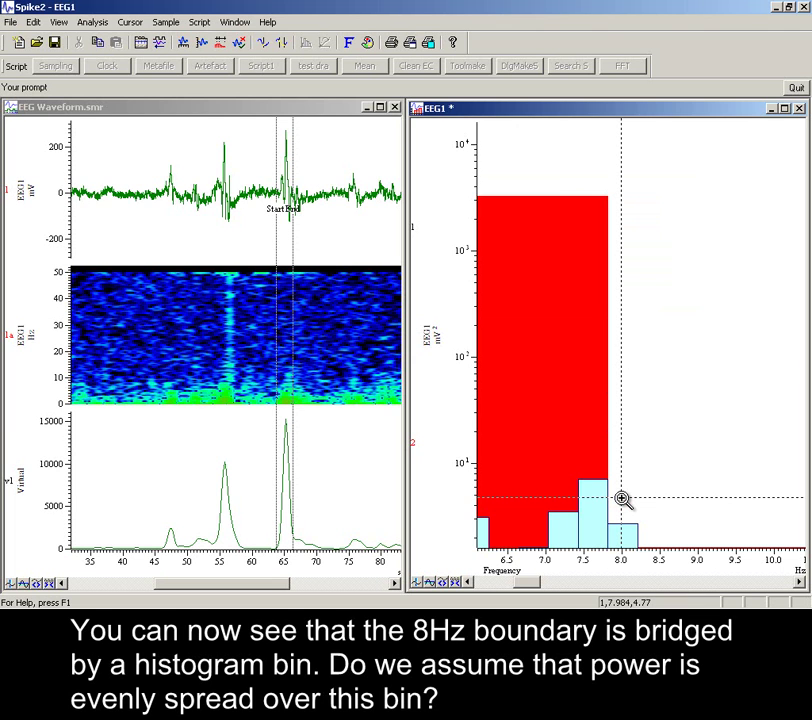
left_click_drag(622, 497, 621, 497)
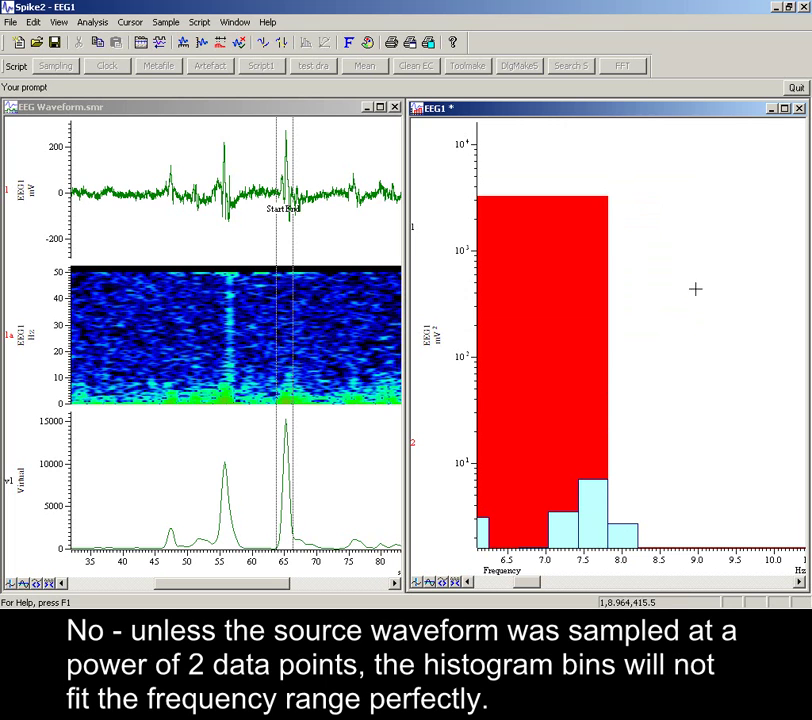
Quit the spectrum script and close the EEG1 power spectrum and histogram windows.
left_click(795, 87)
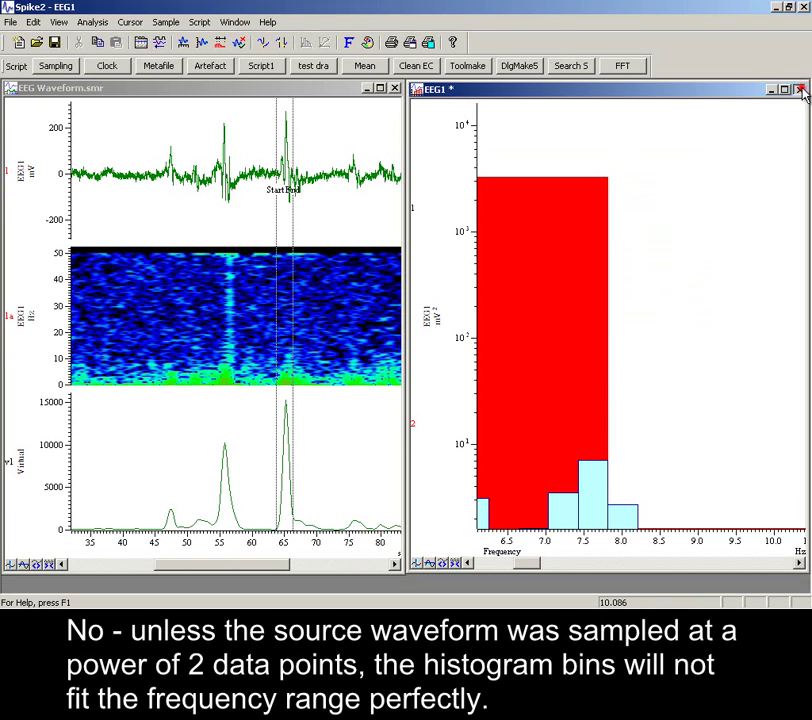
left_click(800, 89)
left_click(801, 89)
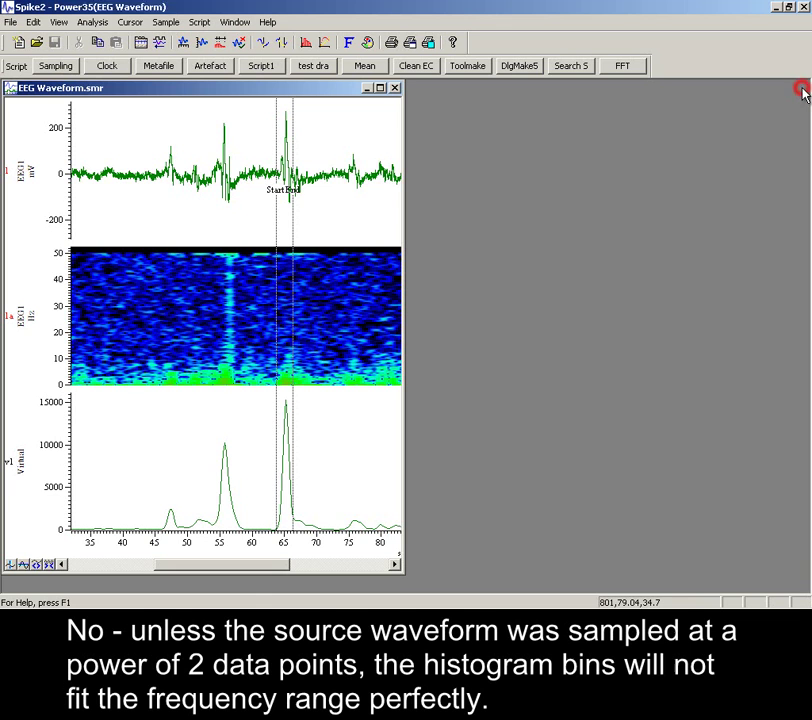
Maximize the EEG Waveform window and place the Start and End cursors at about 40 s and 78 s.
left_click(380, 89)
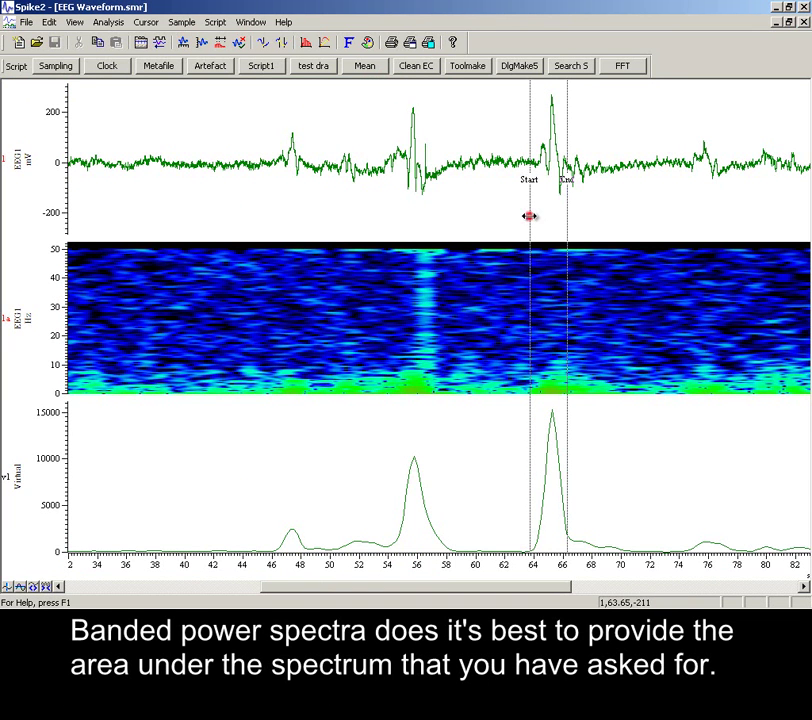
left_click_drag(529, 216, 181, 238)
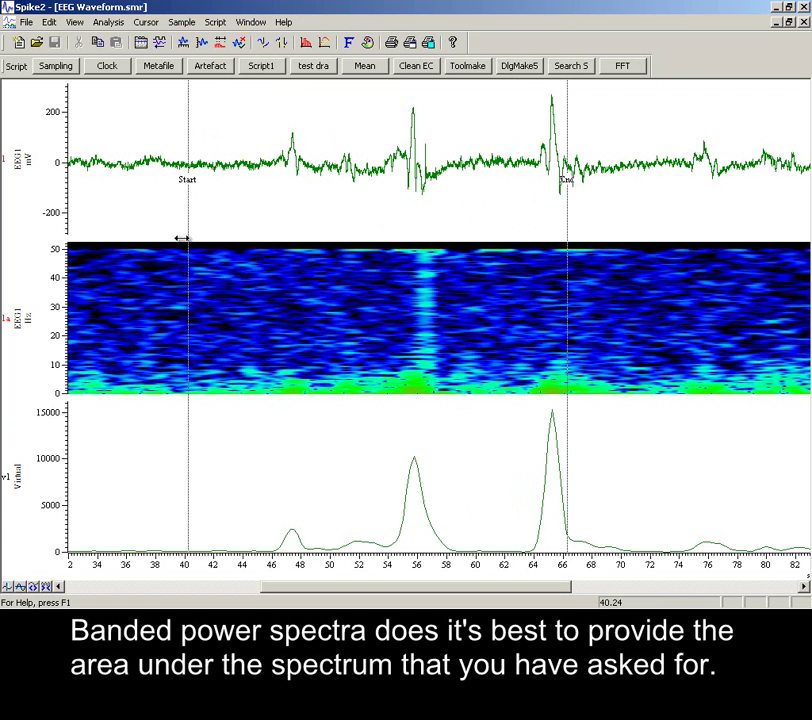
left_click_drag(568, 213, 745, 212)
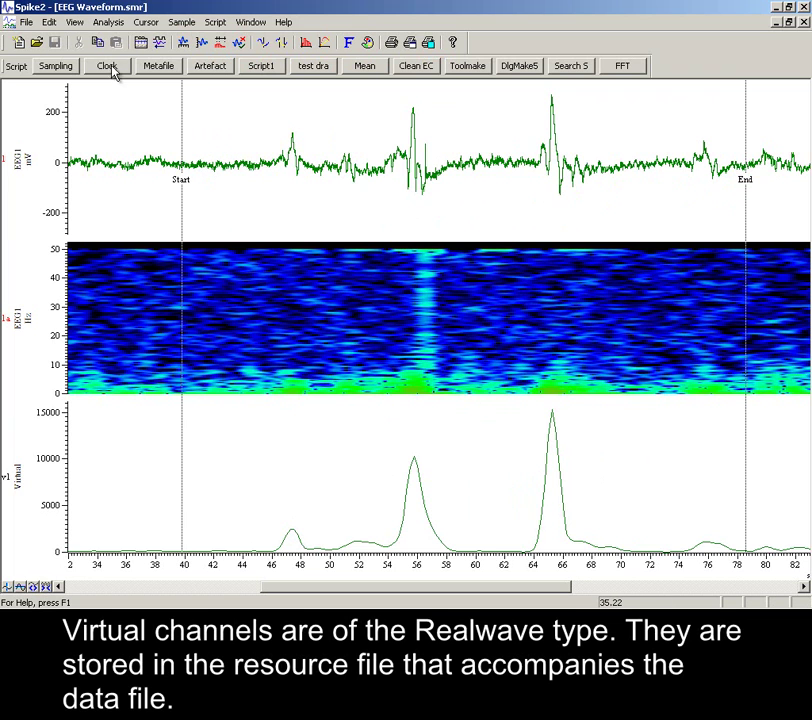
Create a new memory buffer of type Event-.
left_click(109, 23)
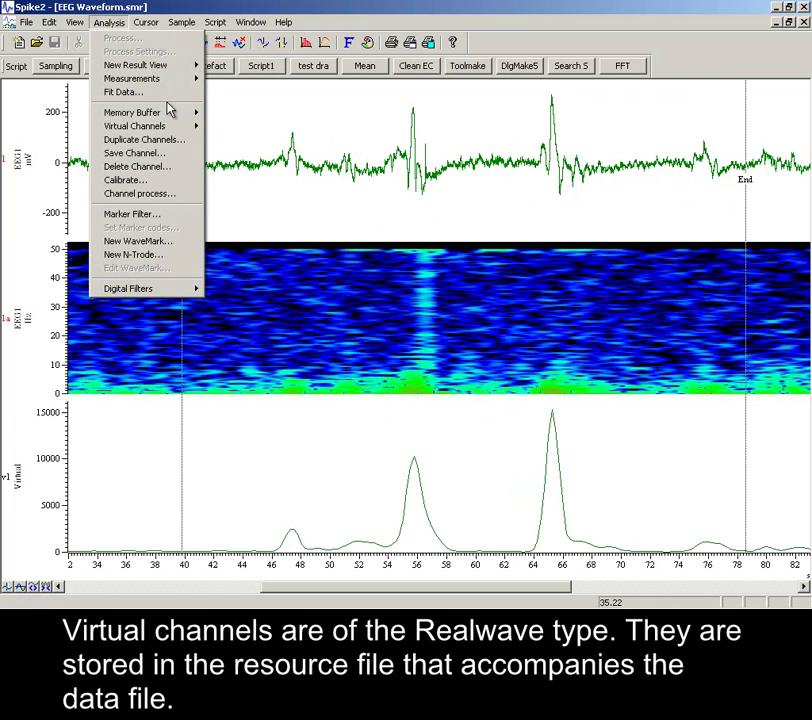
mouse_move(177, 117)
left_click(232, 116)
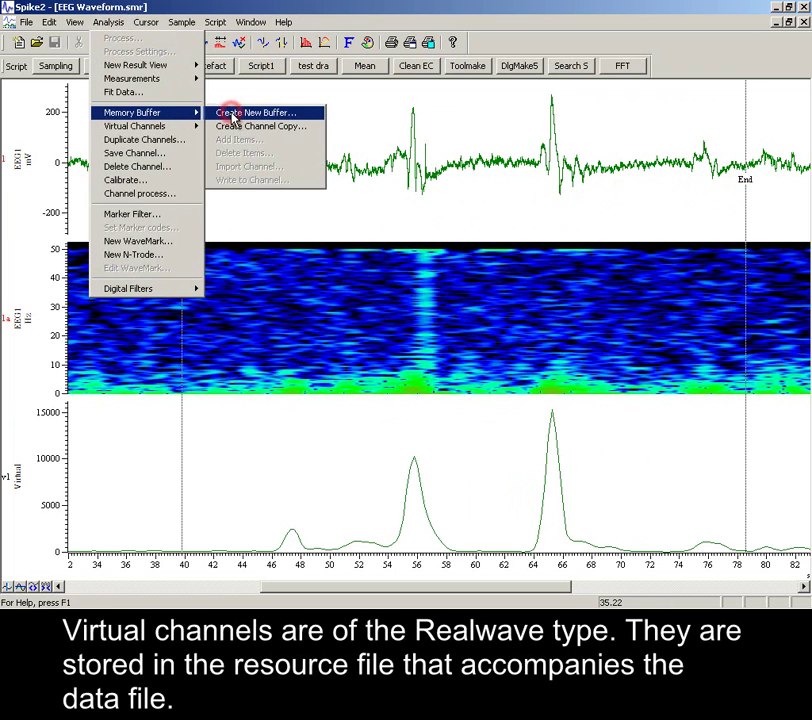
left_click(169, 65)
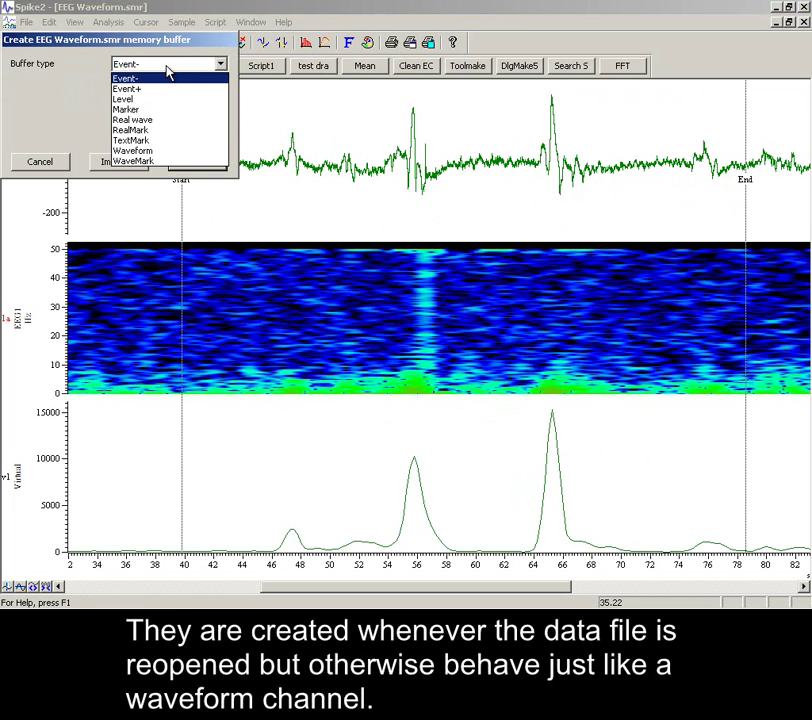
left_click(169, 70)
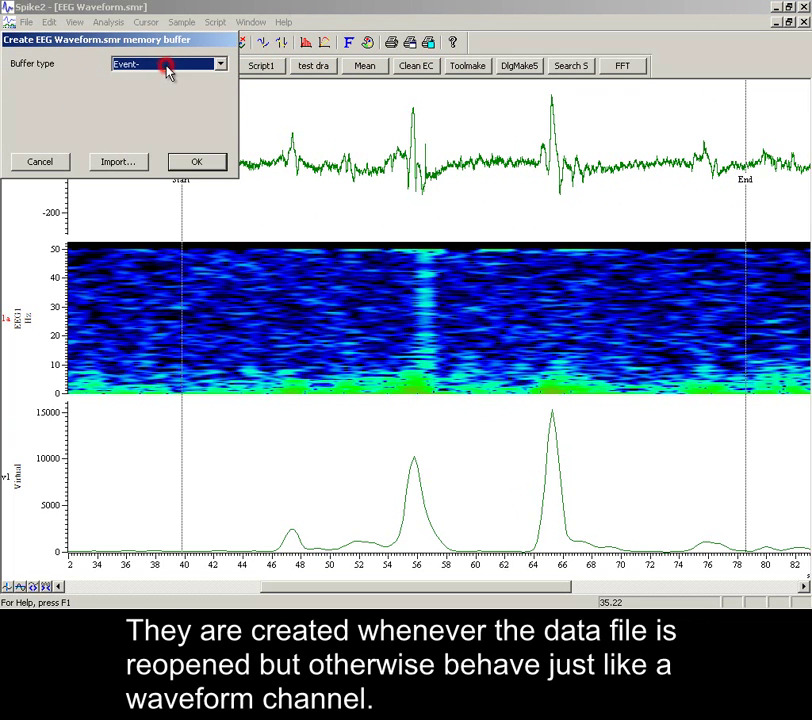
Import events from v1 Virtual where the data rises through level 5000, then confirm.
left_click(120, 160)
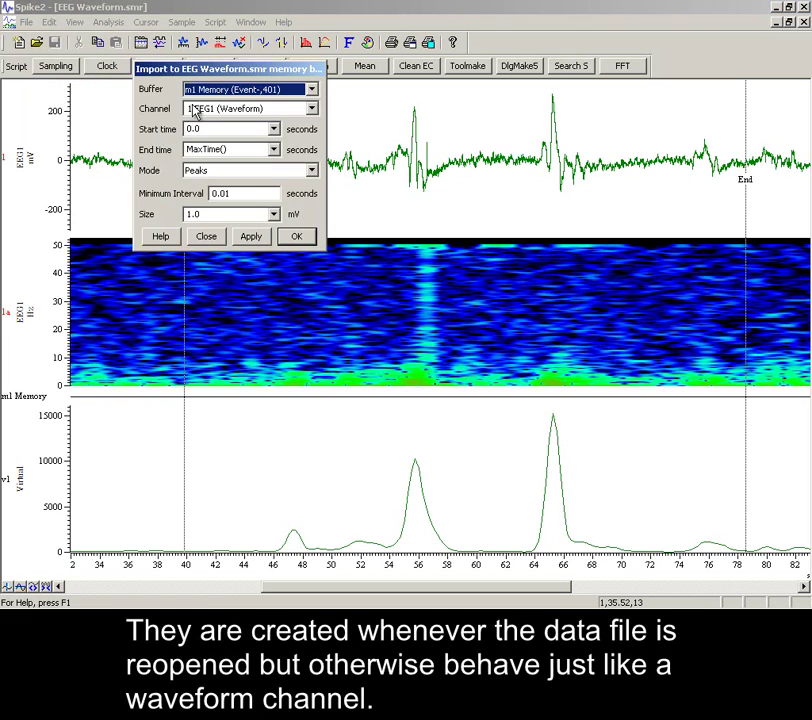
left_click(200, 110)
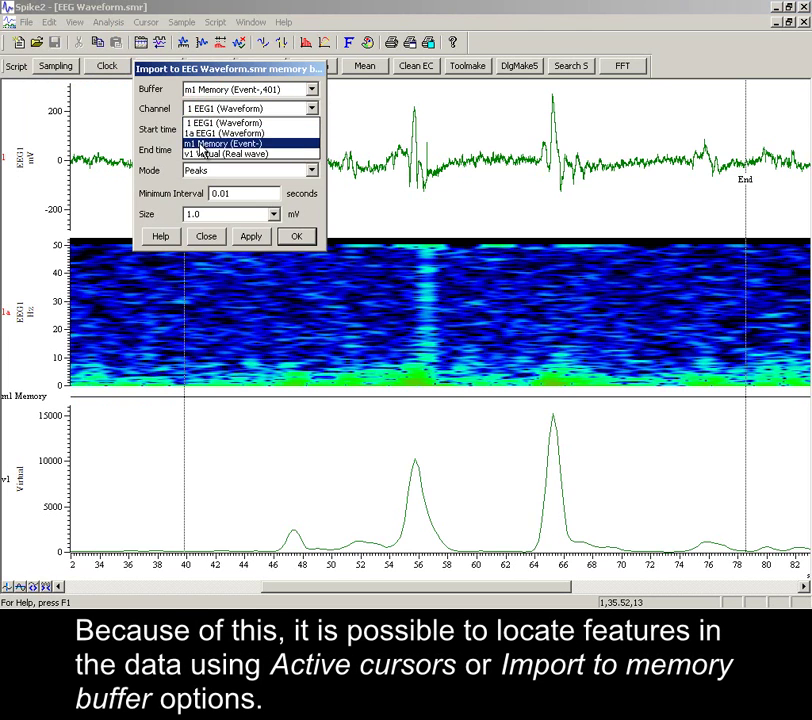
left_click(203, 156)
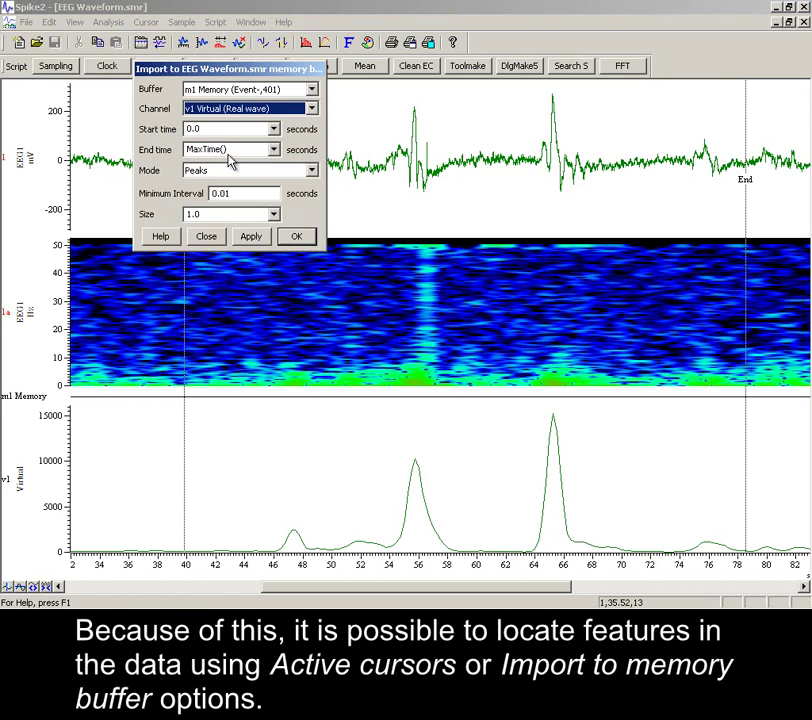
left_click(231, 173)
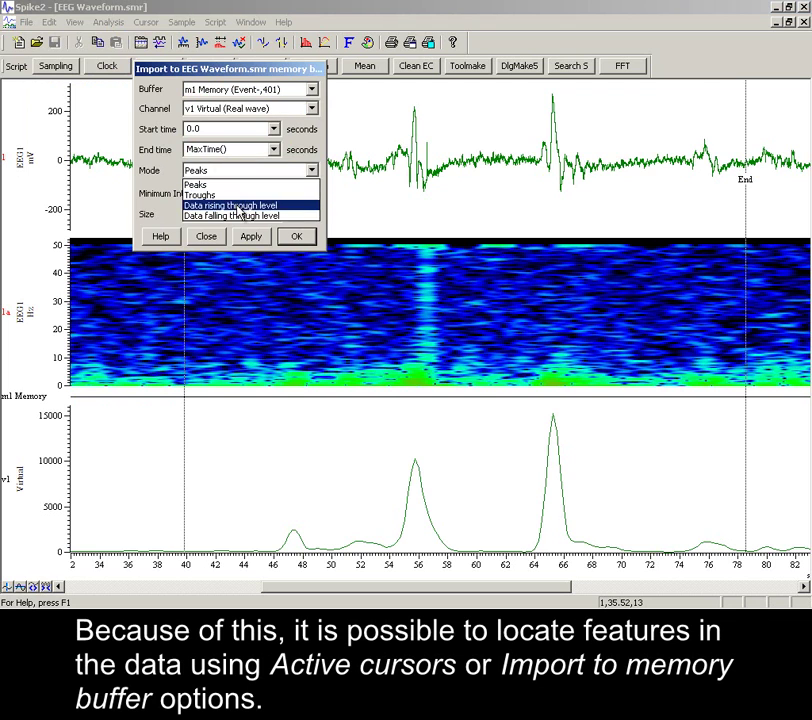
left_click(240, 206)
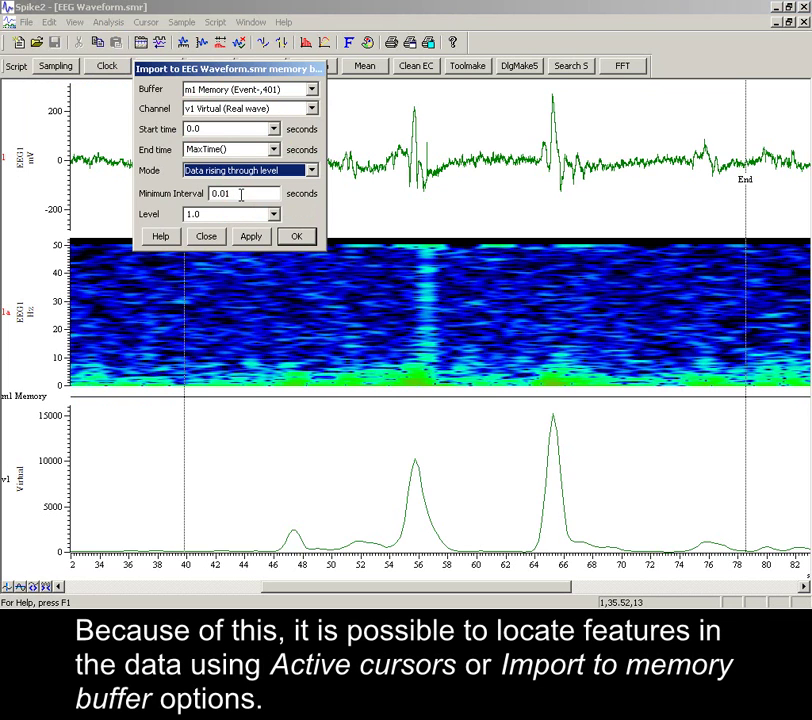
double_click(238, 213)
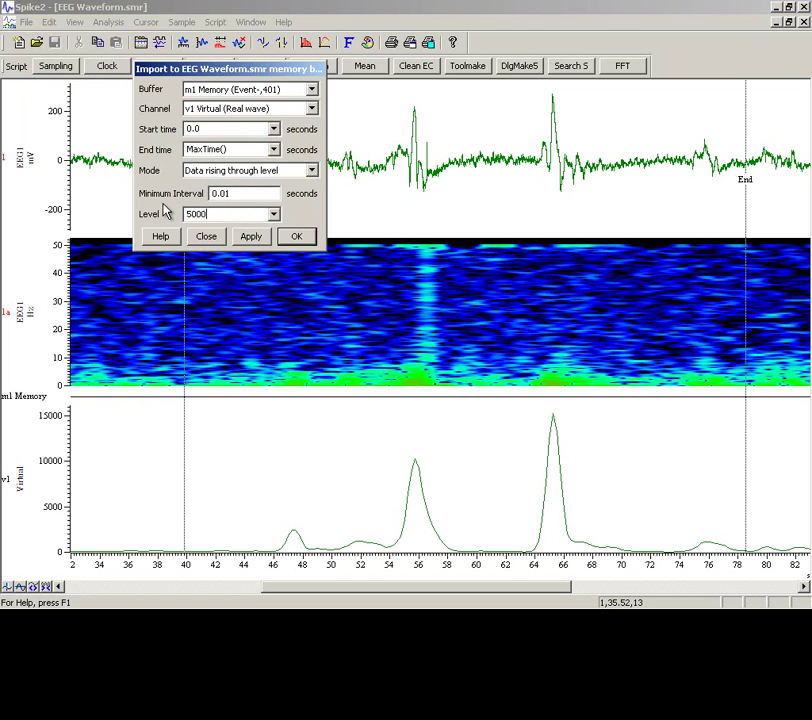
type("5000")
left_click(250, 237)
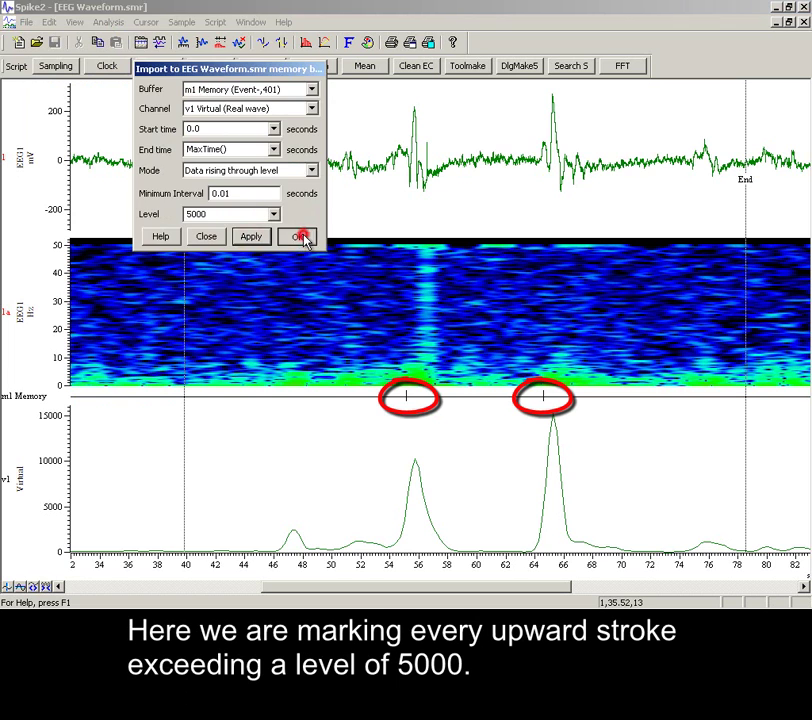
left_click(301, 237)
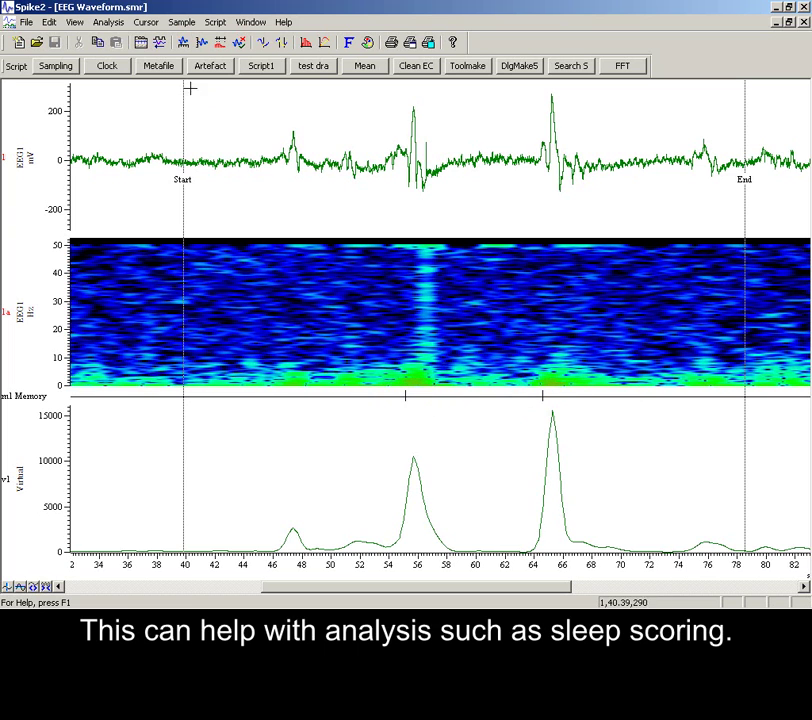
Create a second virtual channel with a sample interval of 1/4.
left_click(108, 22)
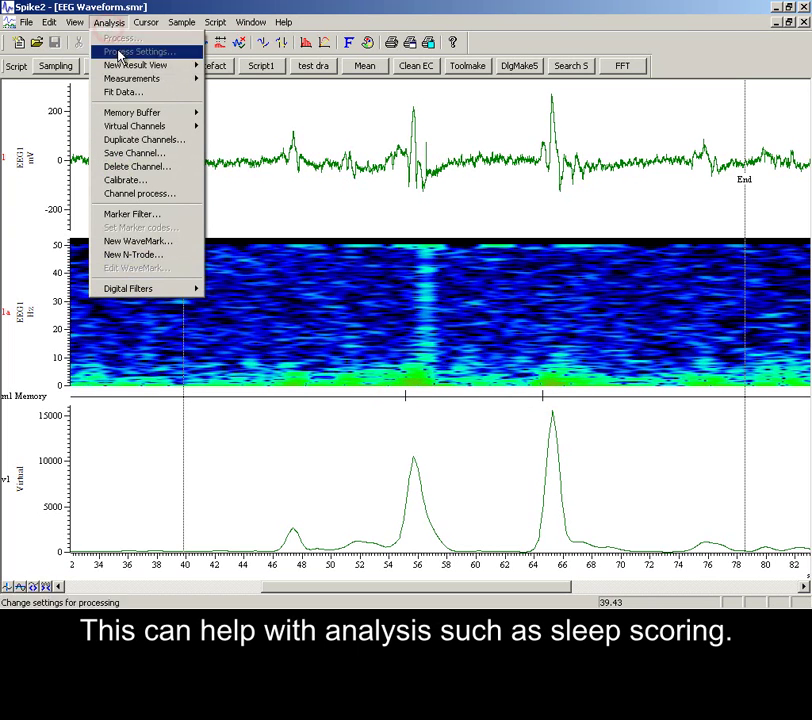
mouse_move(160, 126)
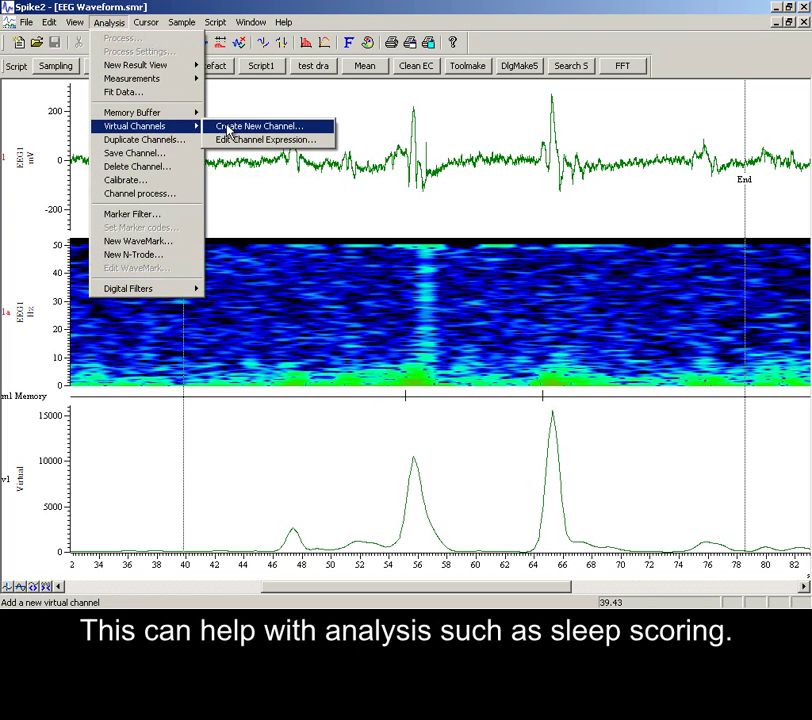
left_click(227, 130)
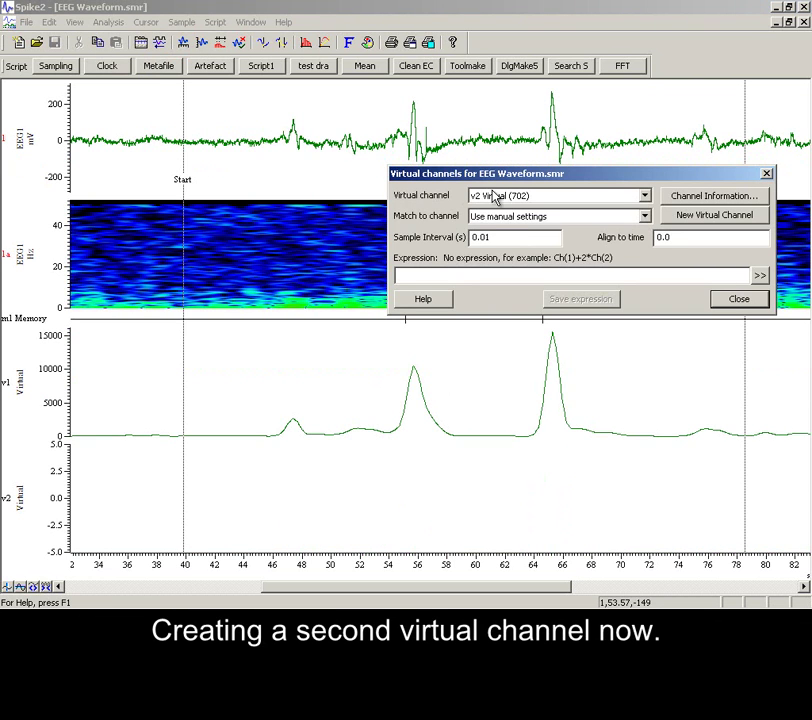
double_click(500, 237)
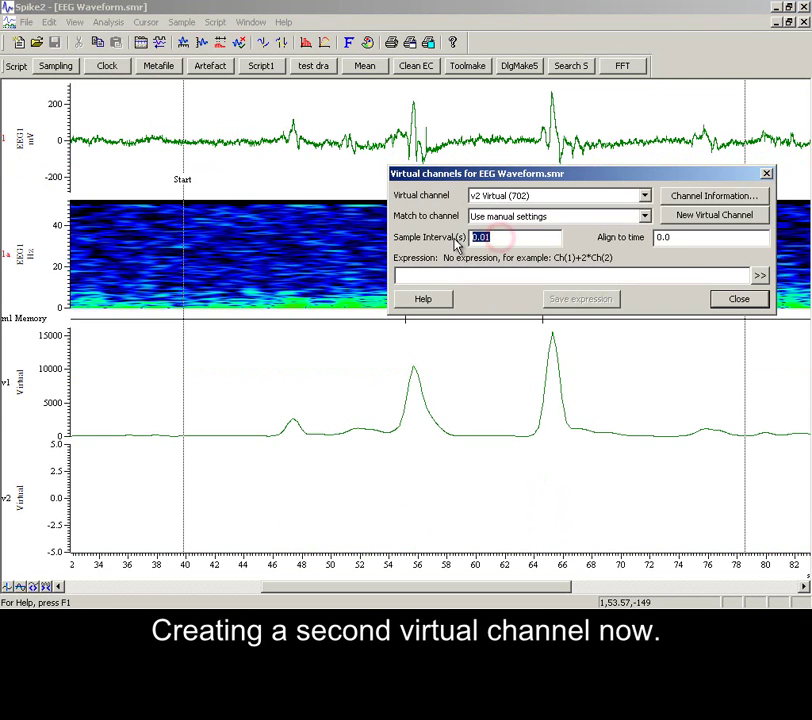
type("1/4")
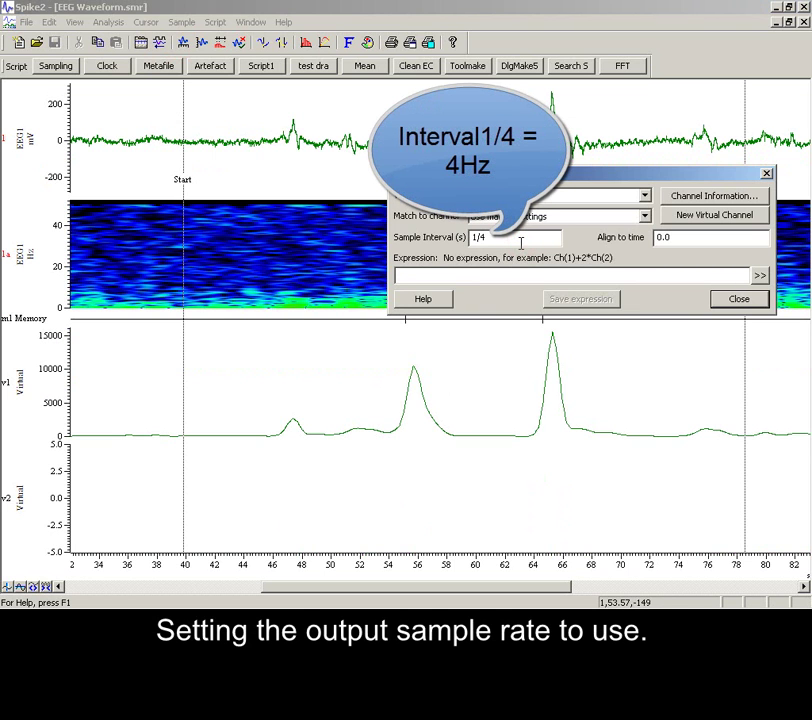
Set v2's expression to EEG1 power in band from 8 to 16 Hz.
left_click(513, 277)
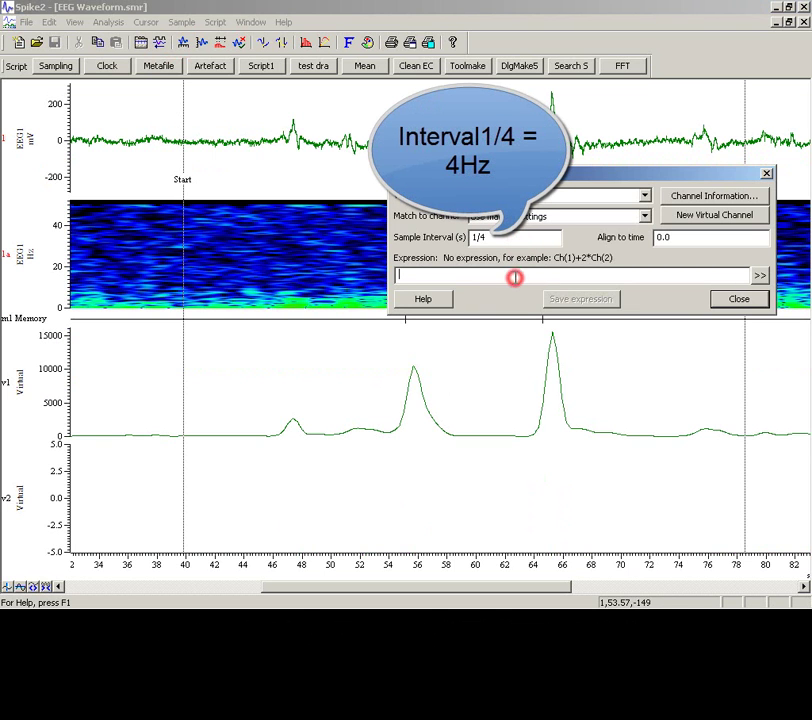
left_click(760, 276)
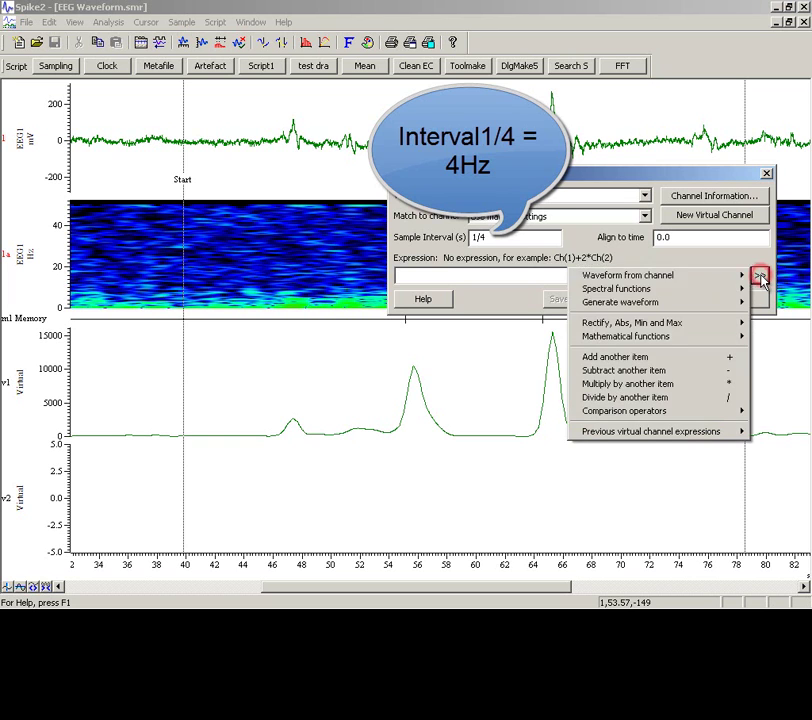
mouse_move(735, 291)
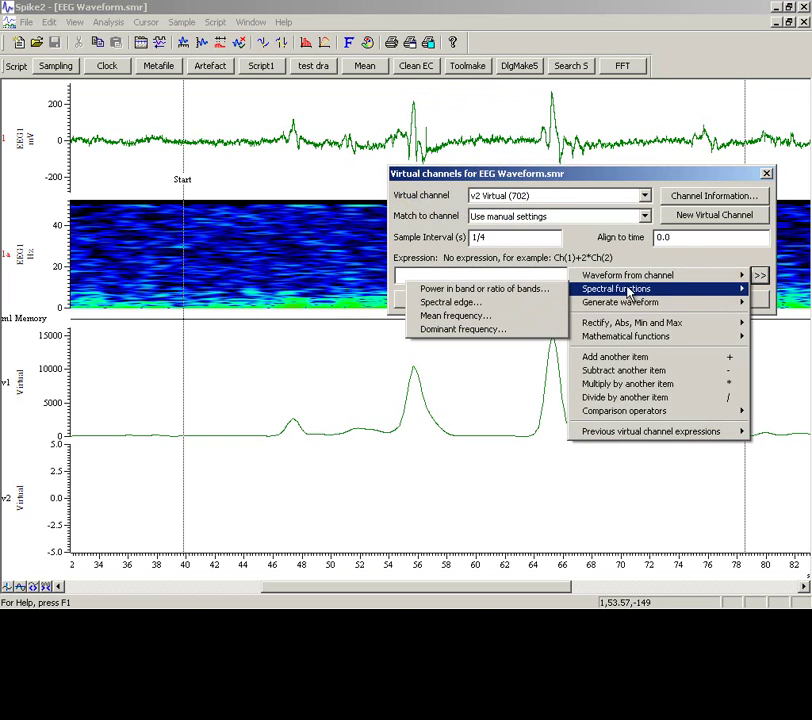
left_click(551, 291)
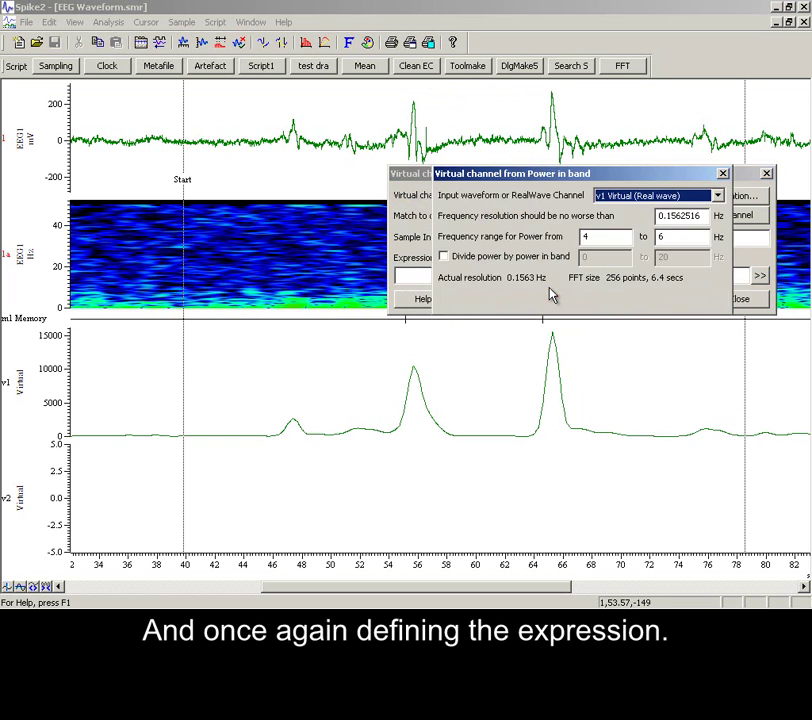
left_click(618, 196)
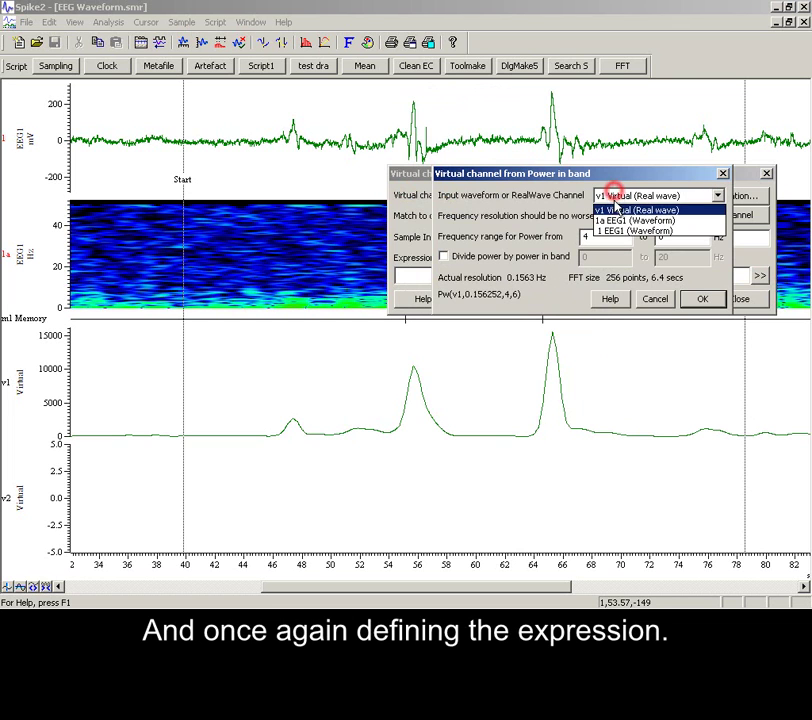
left_click(611, 230)
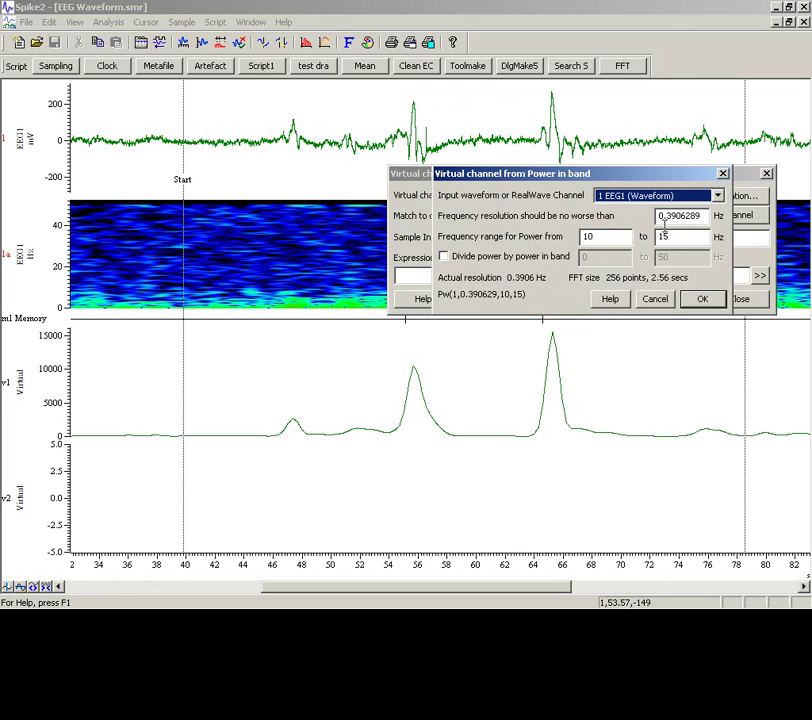
double_click(610, 236)
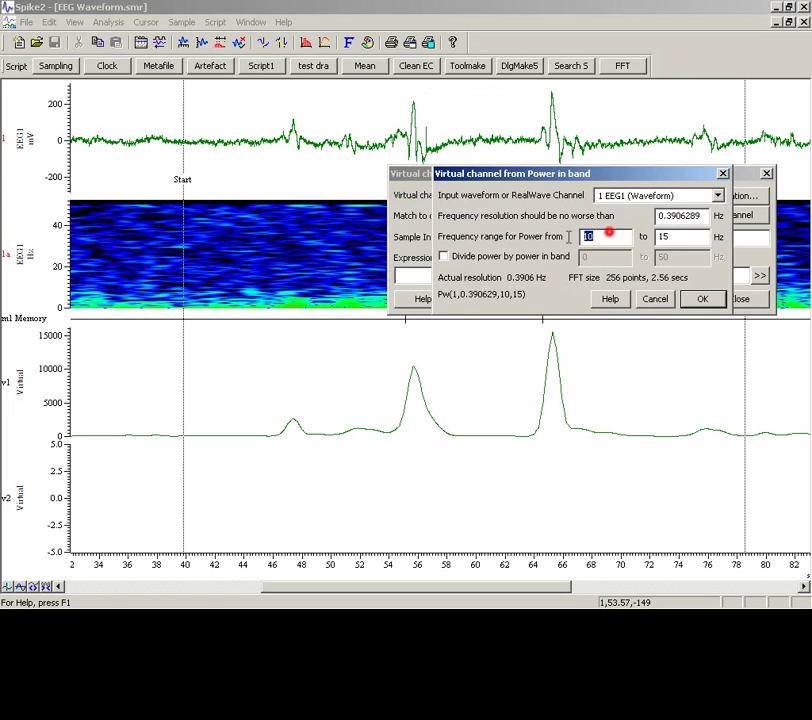
type("8")
double_click(672, 237)
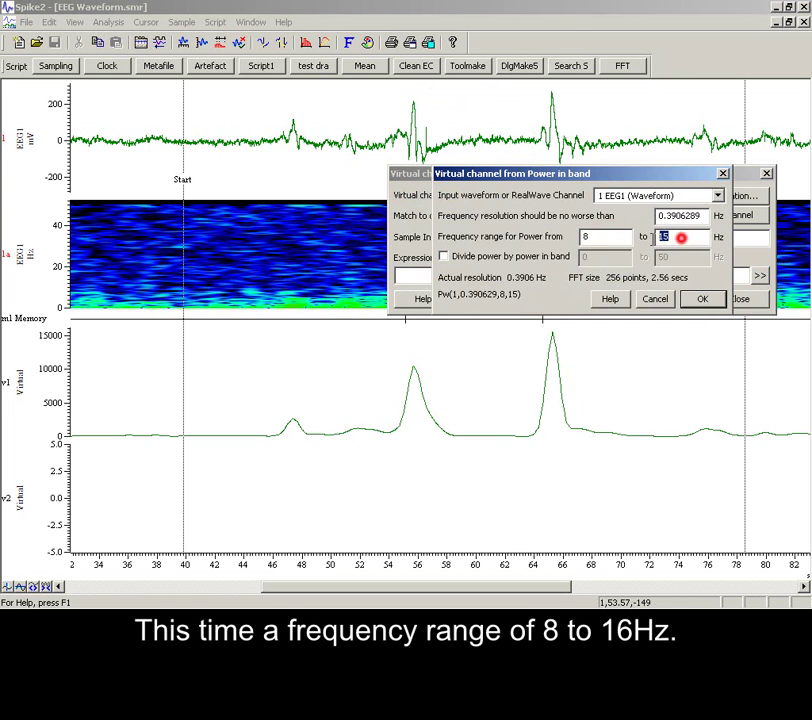
type("16")
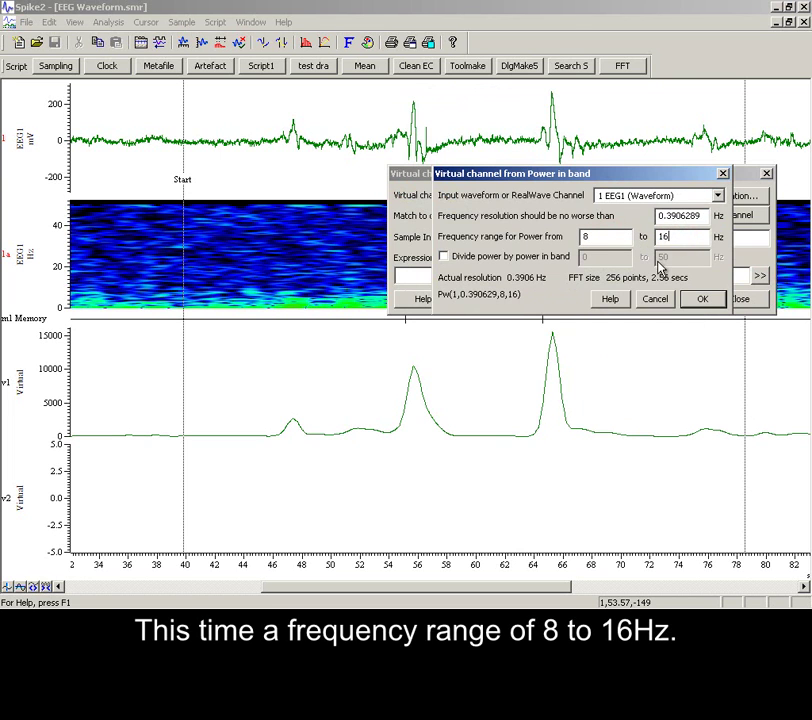
left_click(702, 299)
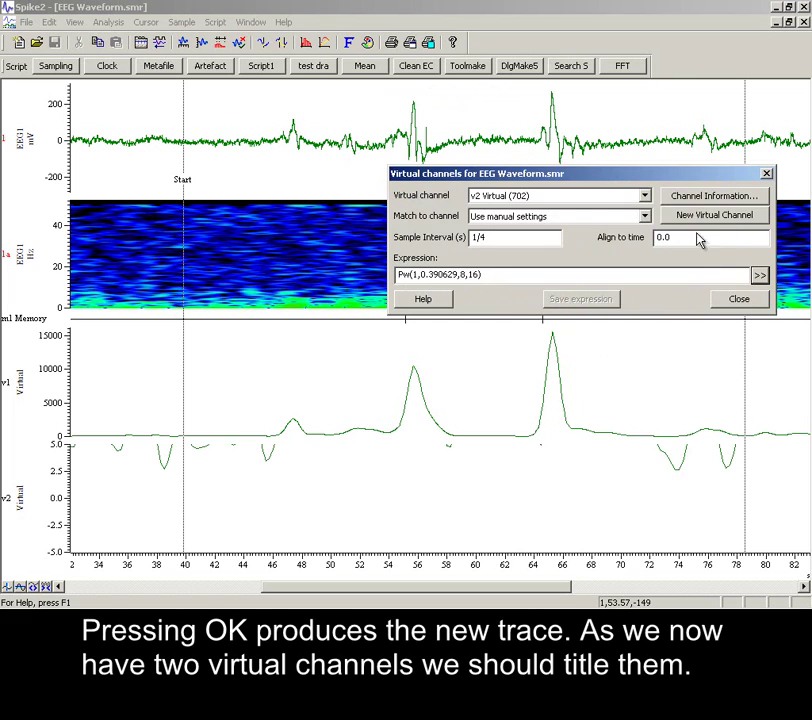
Title virtual channel v2 '8-16Hz' in Channel Information, then close both channel dialogs.
left_click(700, 197)
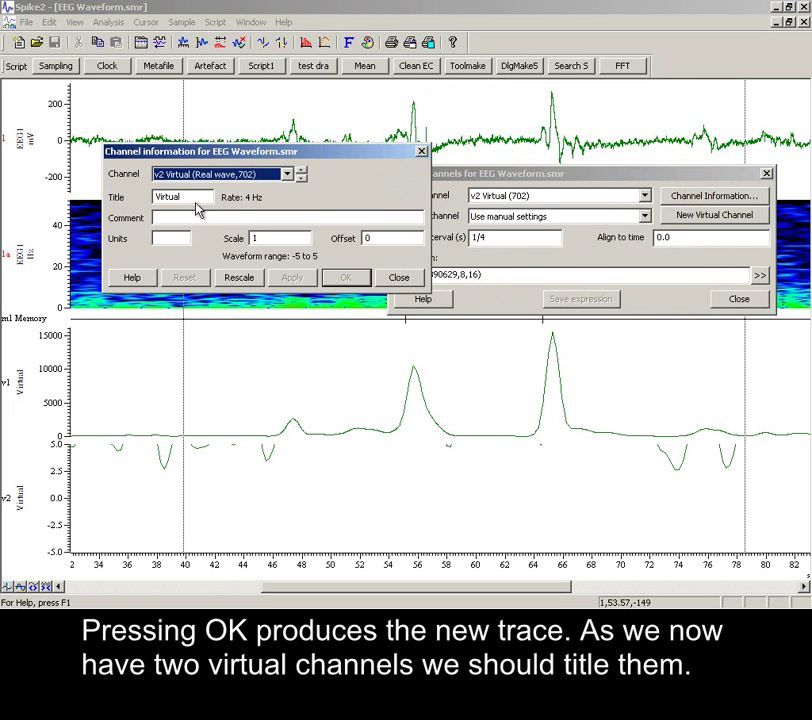
double_click(190, 197)
type("8")
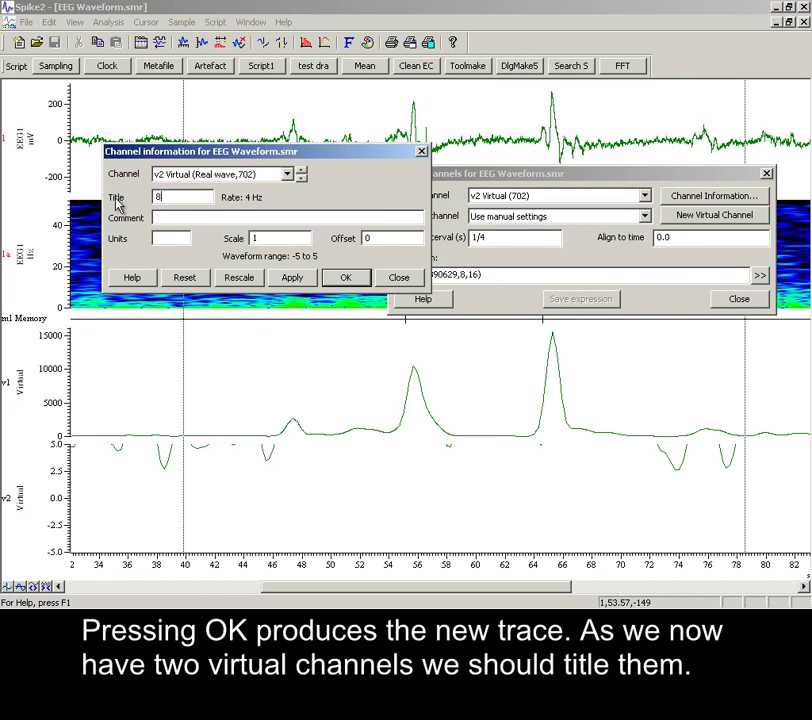
type("-16Hz")
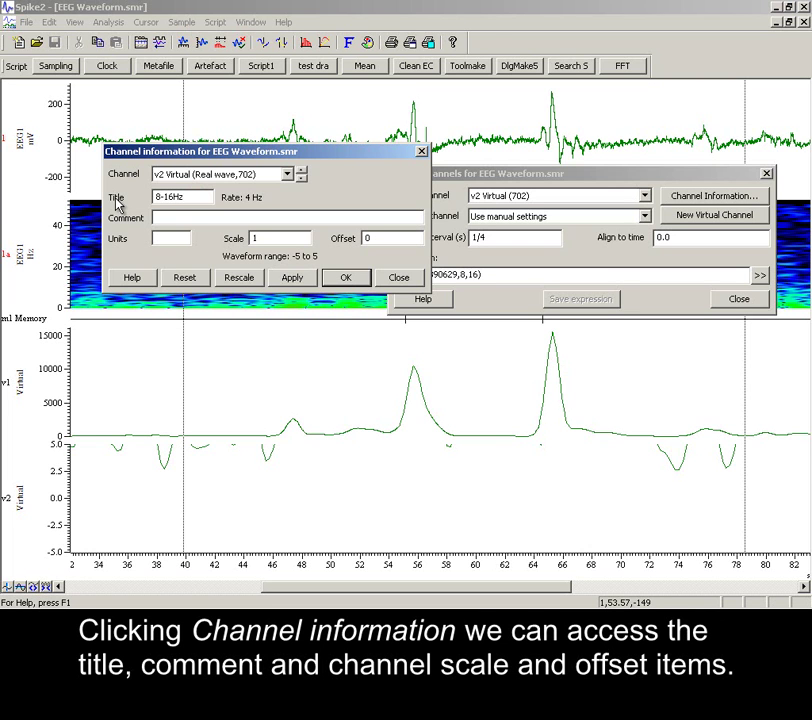
left_click(287, 281)
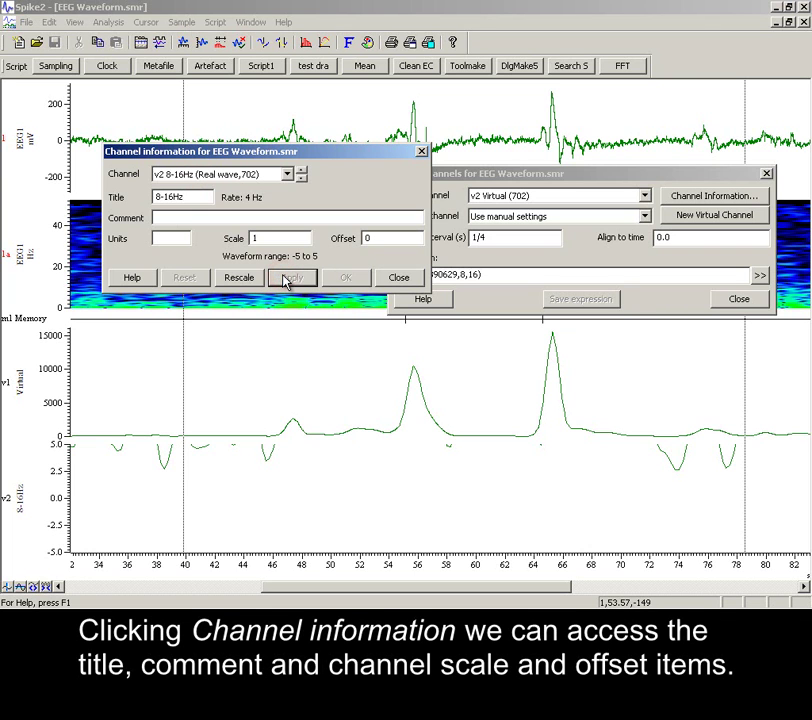
left_click(394, 277)
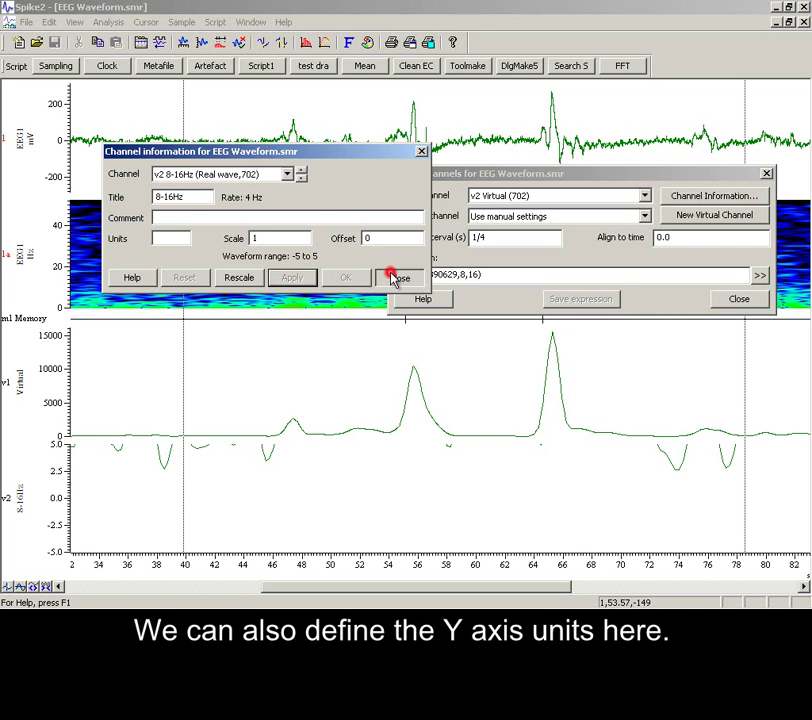
left_click(737, 300)
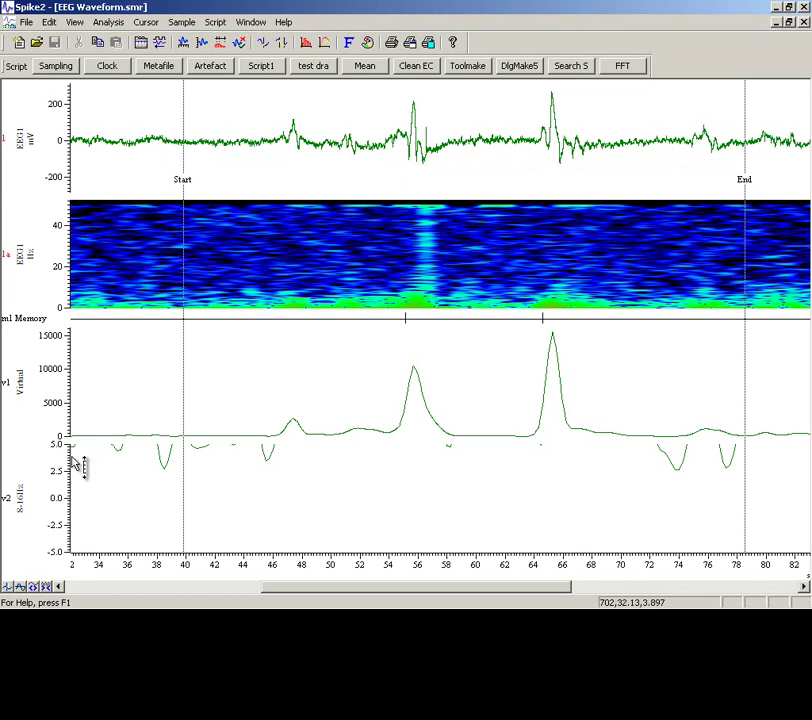
Optimise v2's vertical axis to fit its trace and retitle channel v1 '0-8Hz'.
double_click(67, 467)
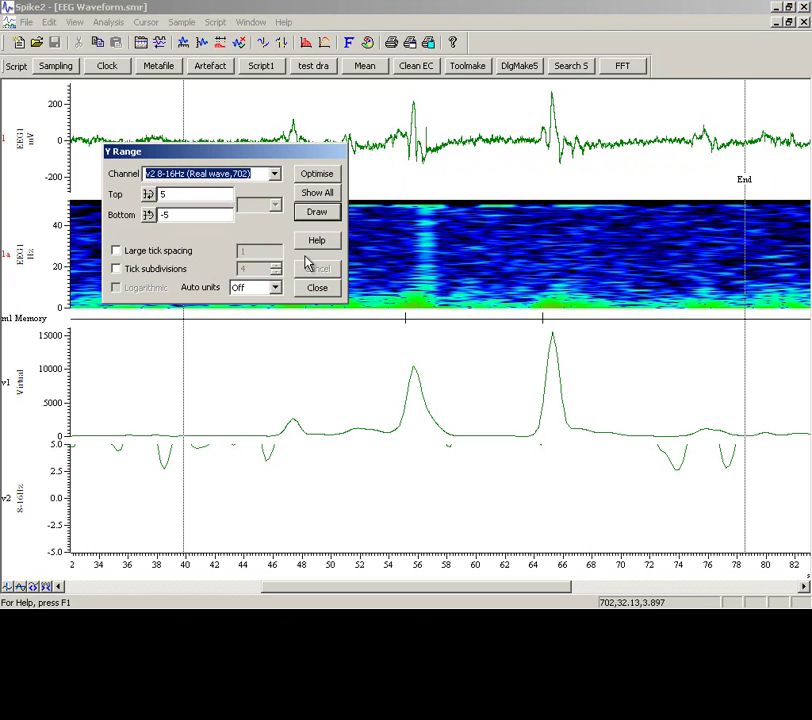
left_click(316, 174)
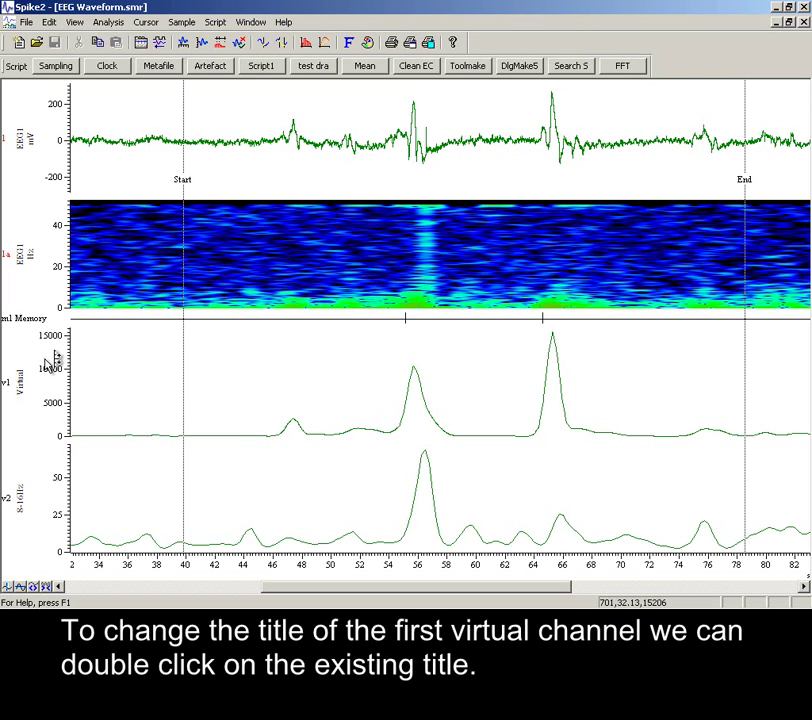
double_click(19, 383)
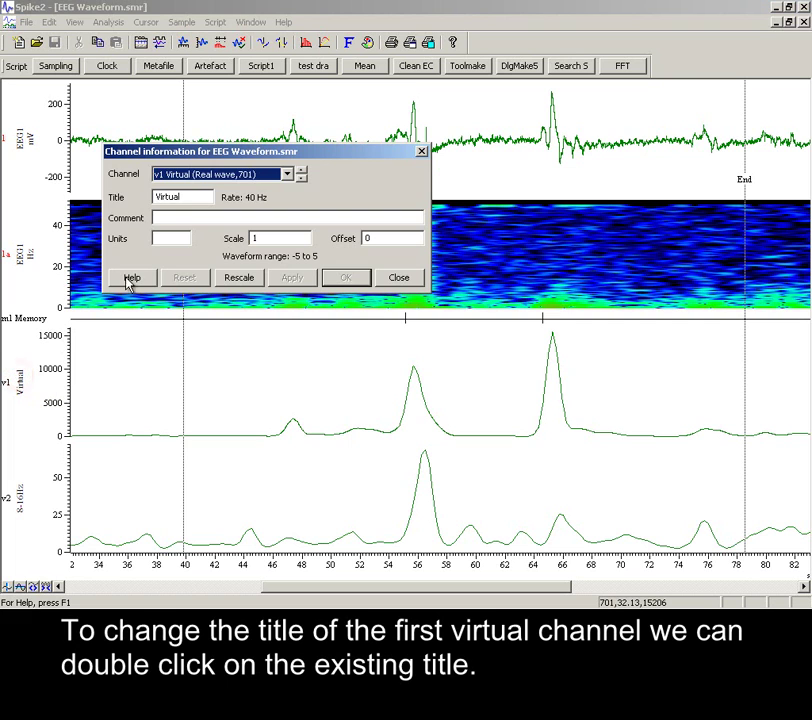
double_click(194, 192)
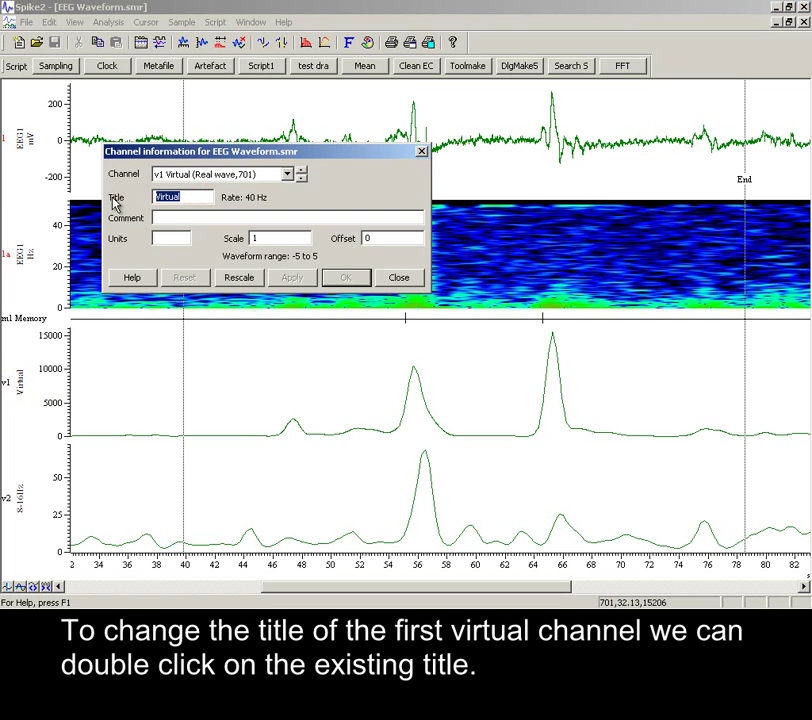
type("0-8Hz")
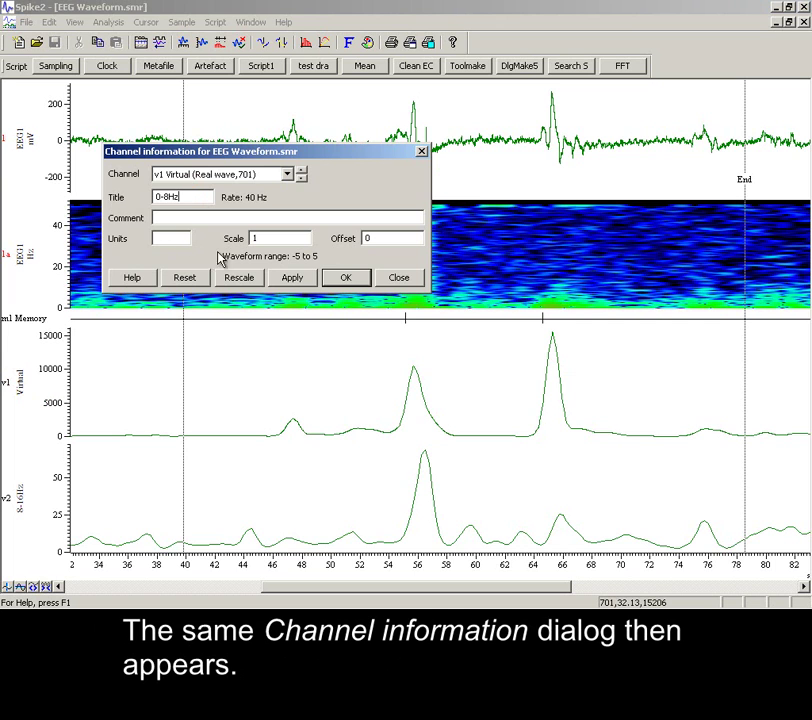
left_click(351, 281)
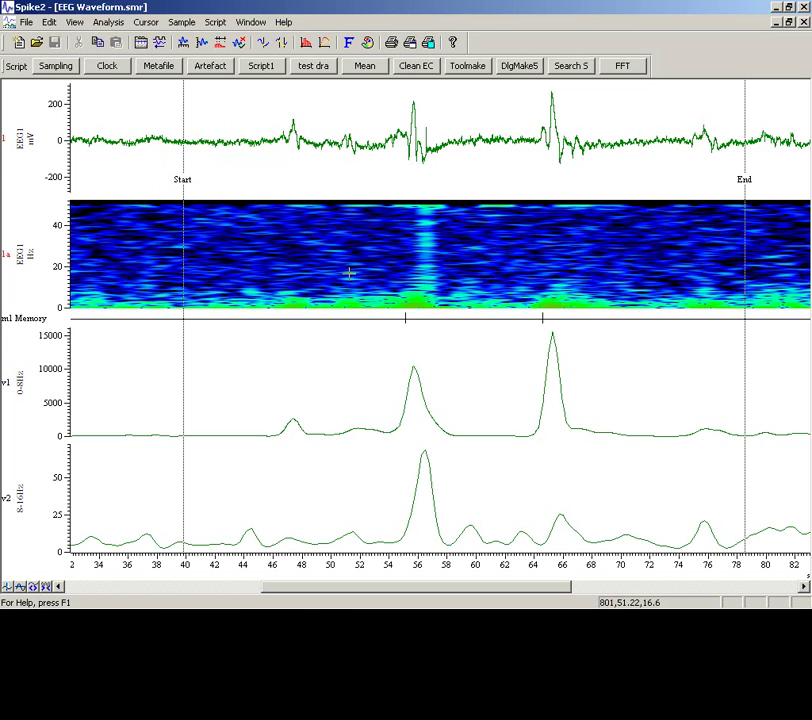
Colour the v1 0-8Hz trace red and the v2 8-16Hz trace blue.
left_click(369, 44)
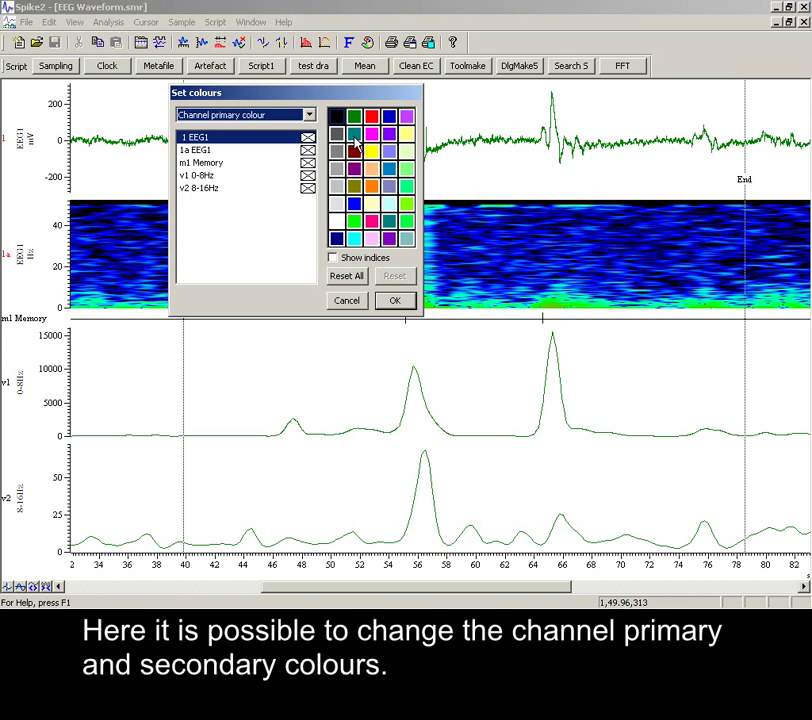
left_click(308, 176)
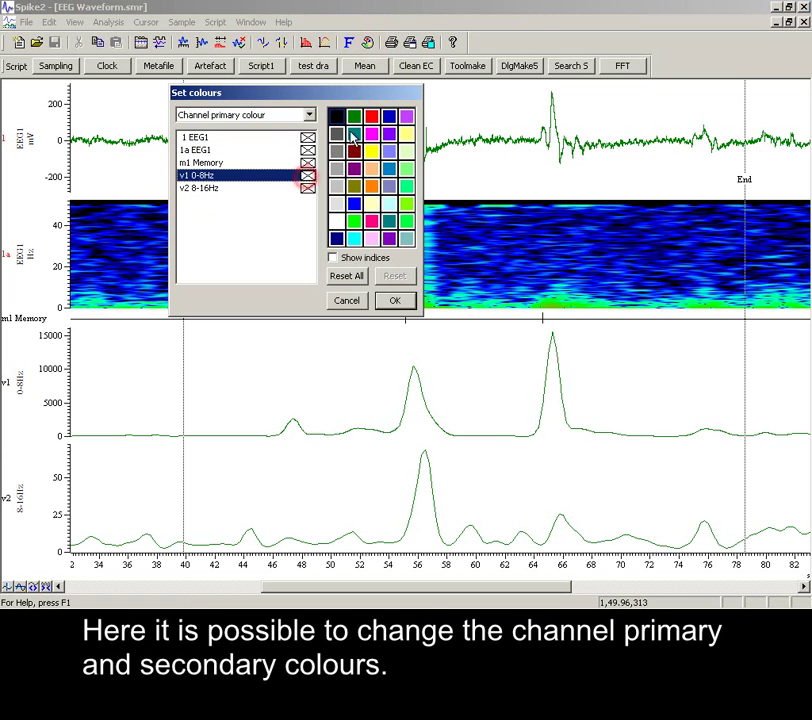
left_click(372, 116)
left_click(308, 188)
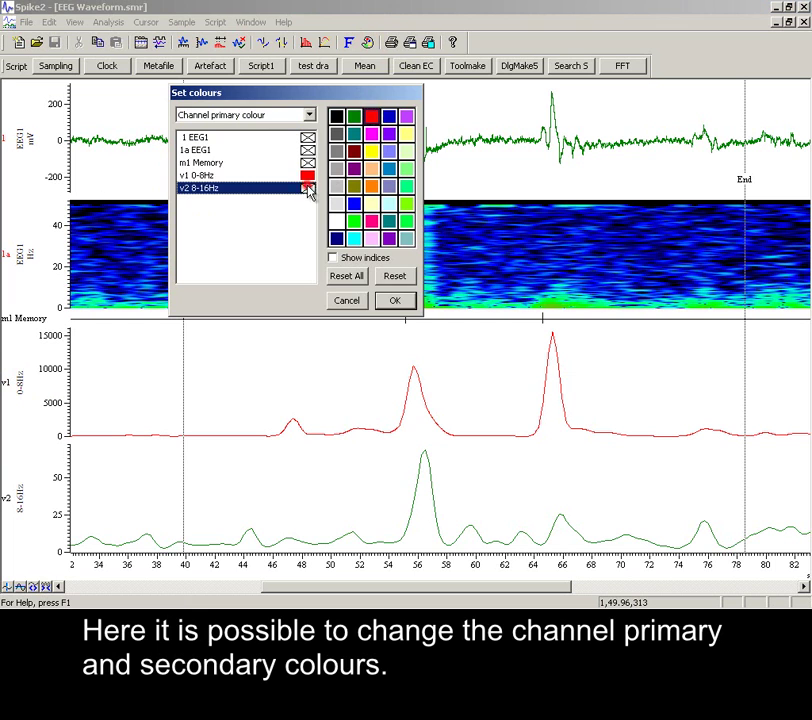
left_click(389, 118)
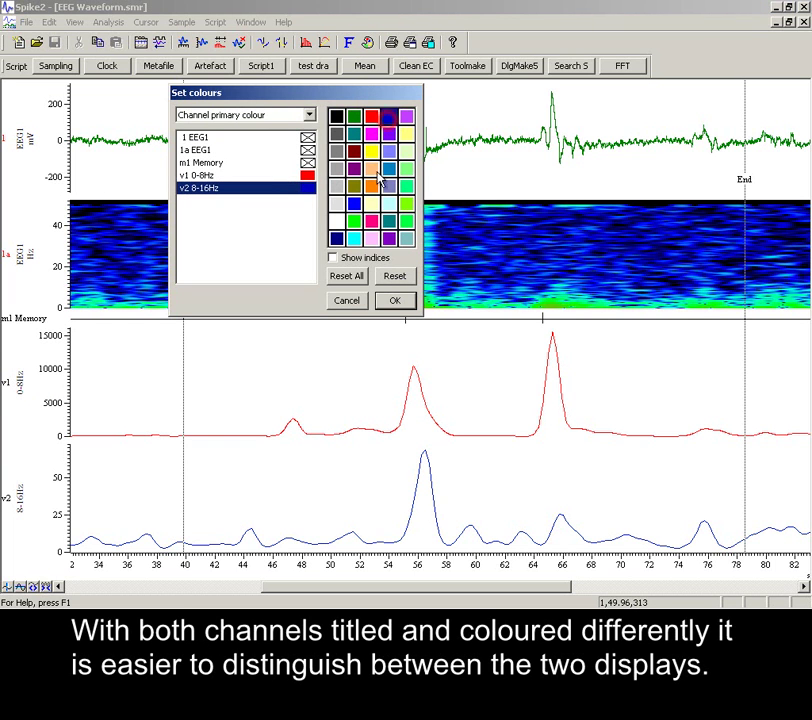
left_click(394, 301)
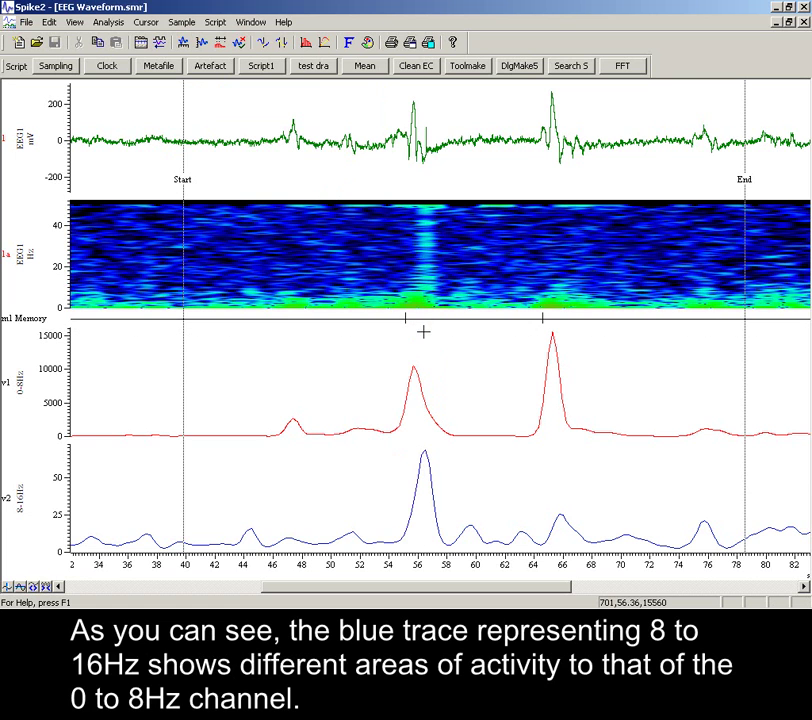
left_click(253, 523)
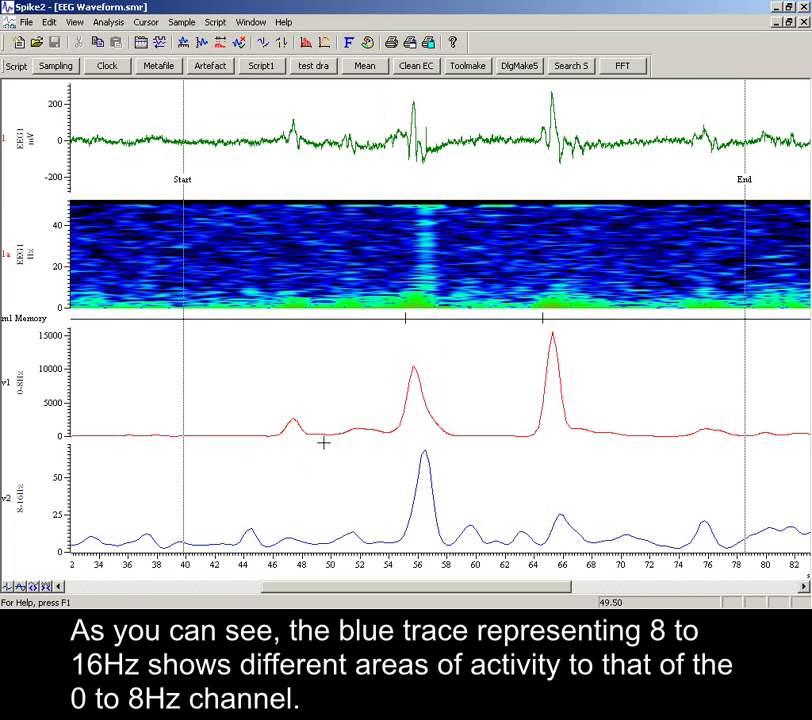
left_click(521, 526)
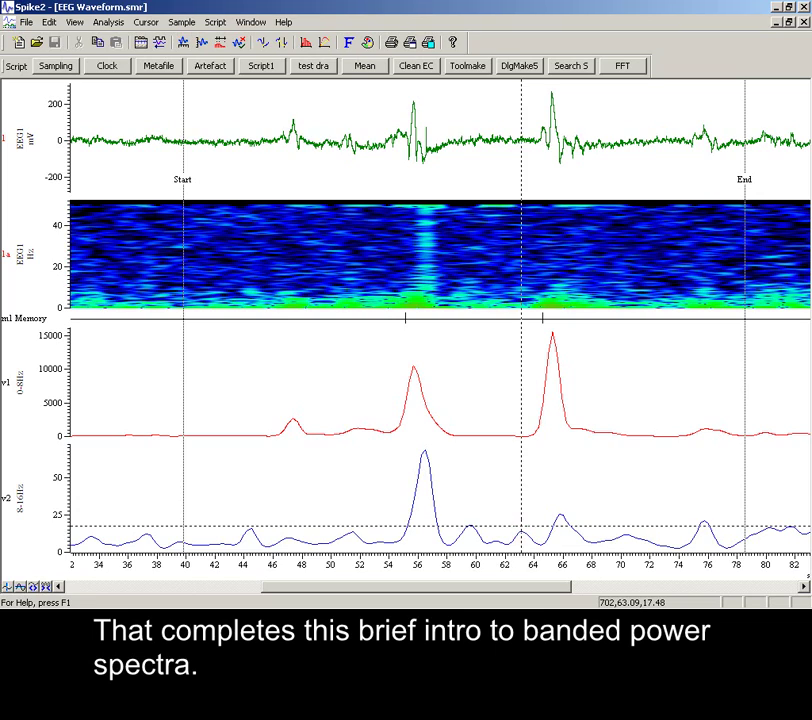